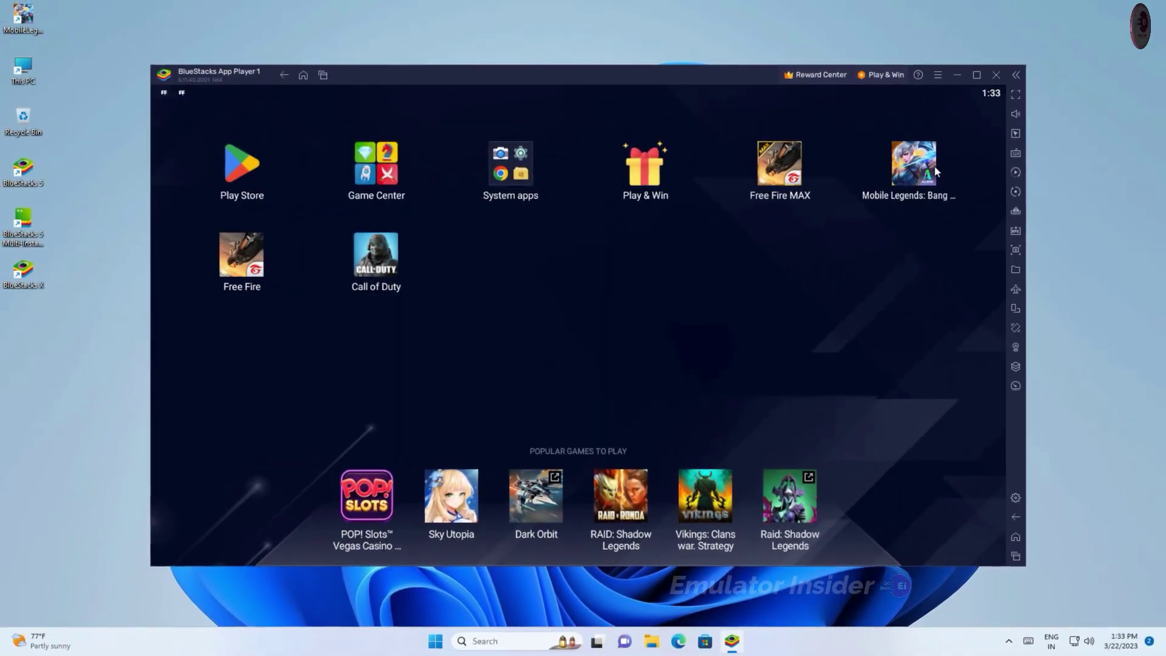
# Launch Mobile Legends: Bang Bang from the BlueStacks home screen and dismiss the look-around hint
pyautogui.click(934, 170)
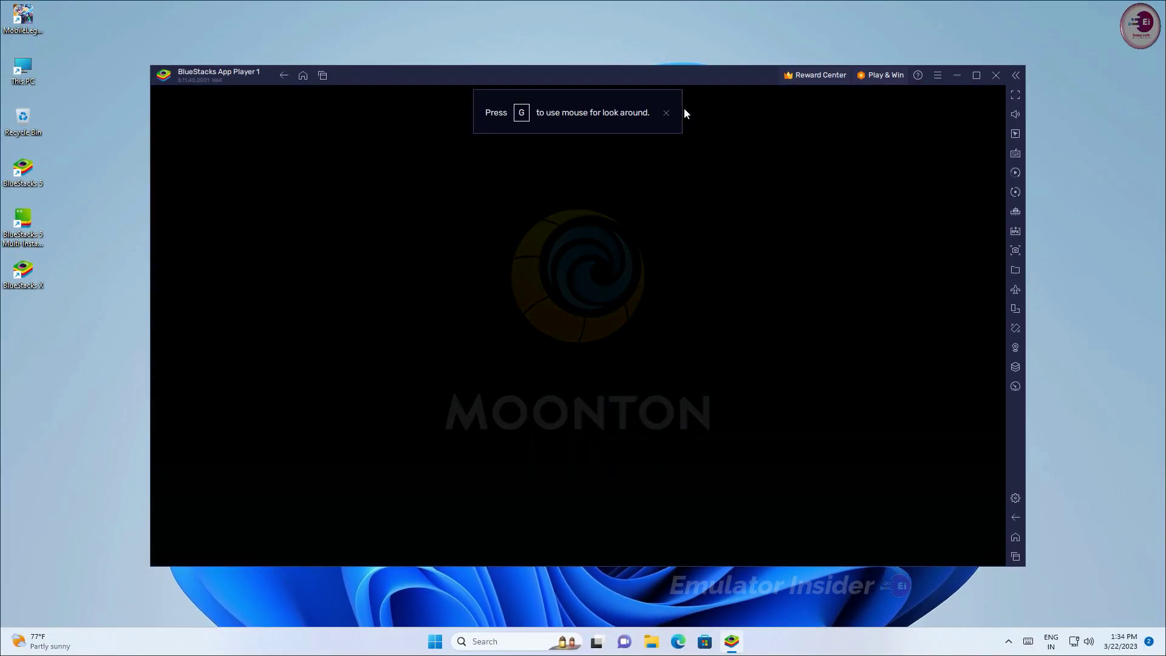
pyautogui.click(665, 113)
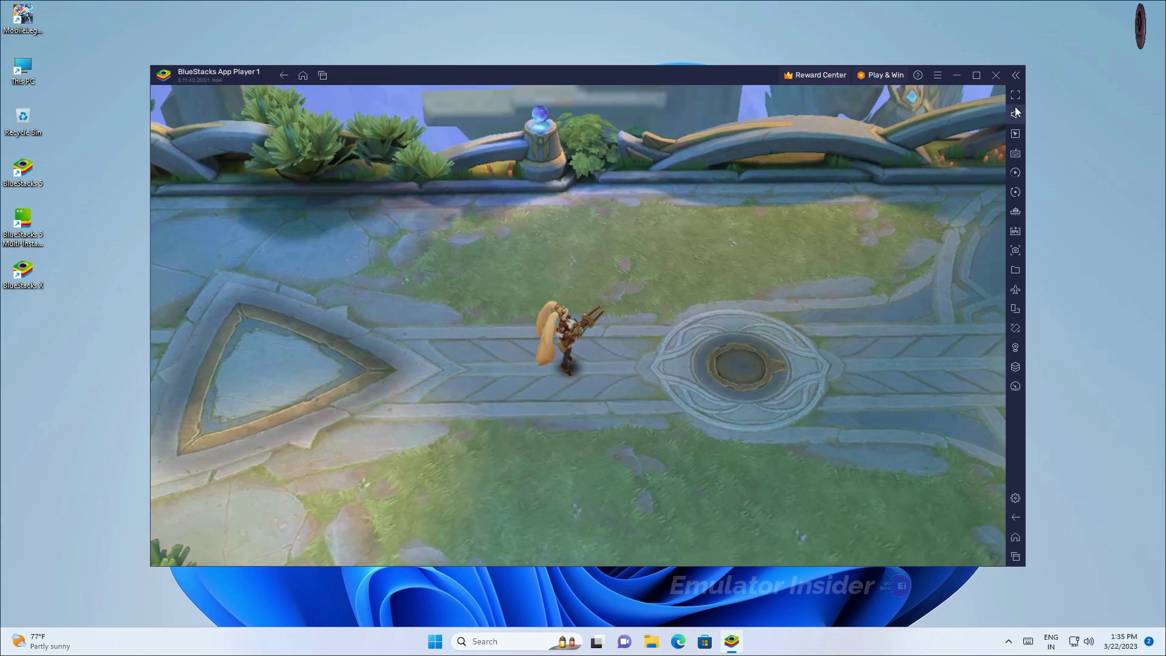
# Switch BlueStacks to fullscreen, dismiss the tutorial welcome and walk the hero toward the tower
pyautogui.click(1015, 98)
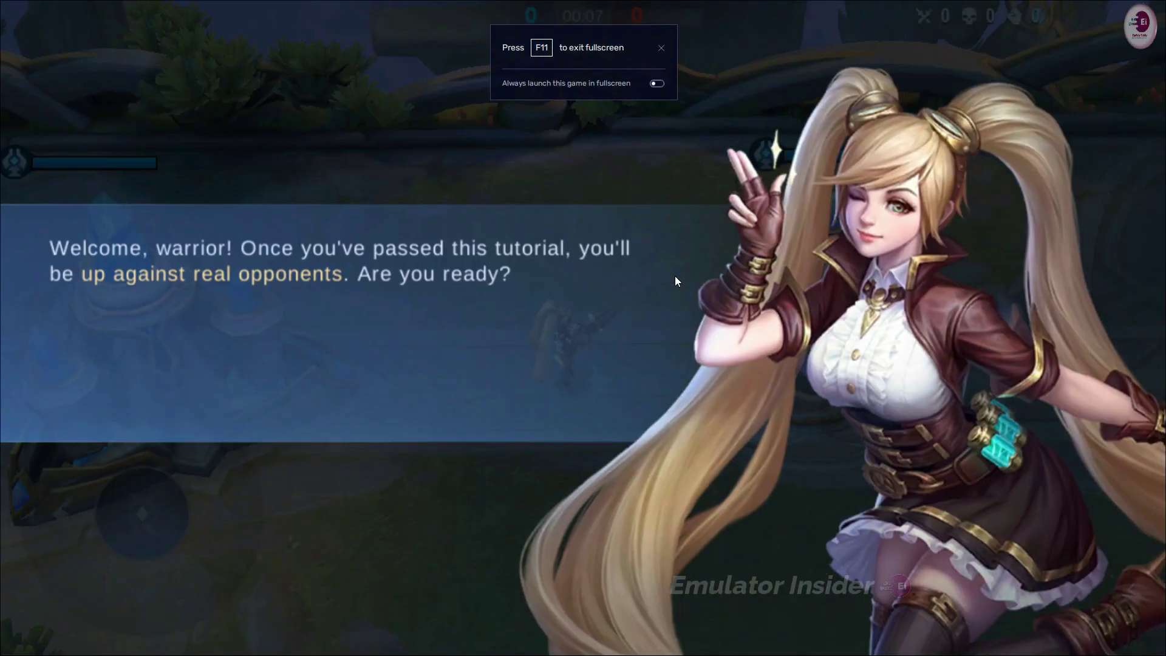
pyautogui.click(675, 275)
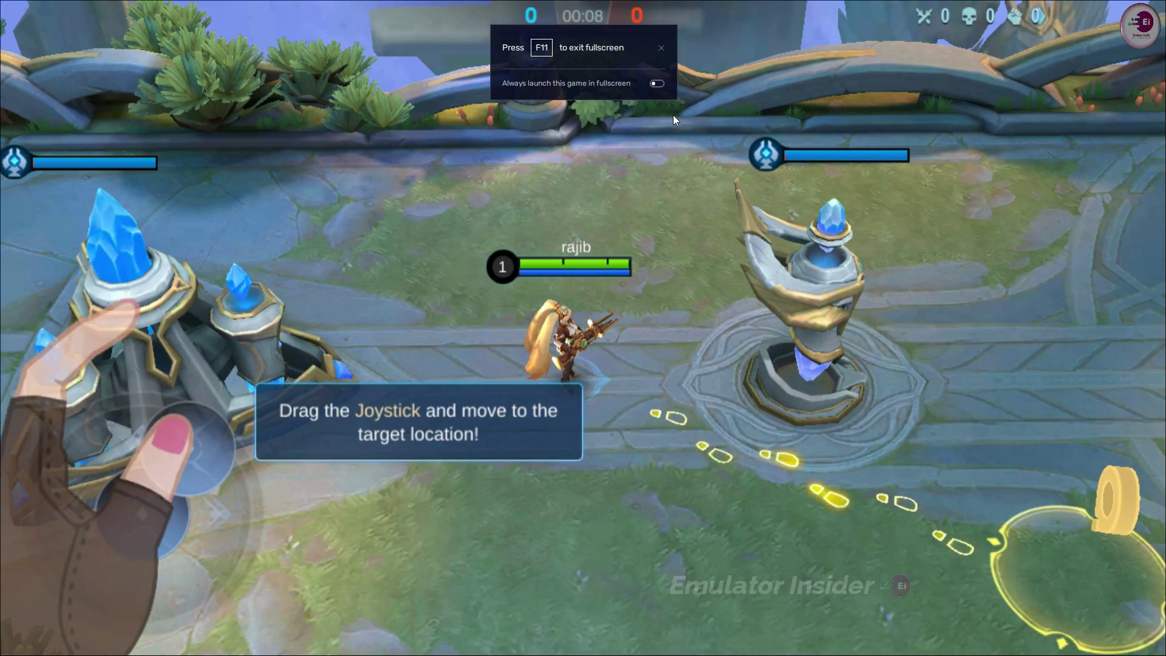
pyautogui.press('d')
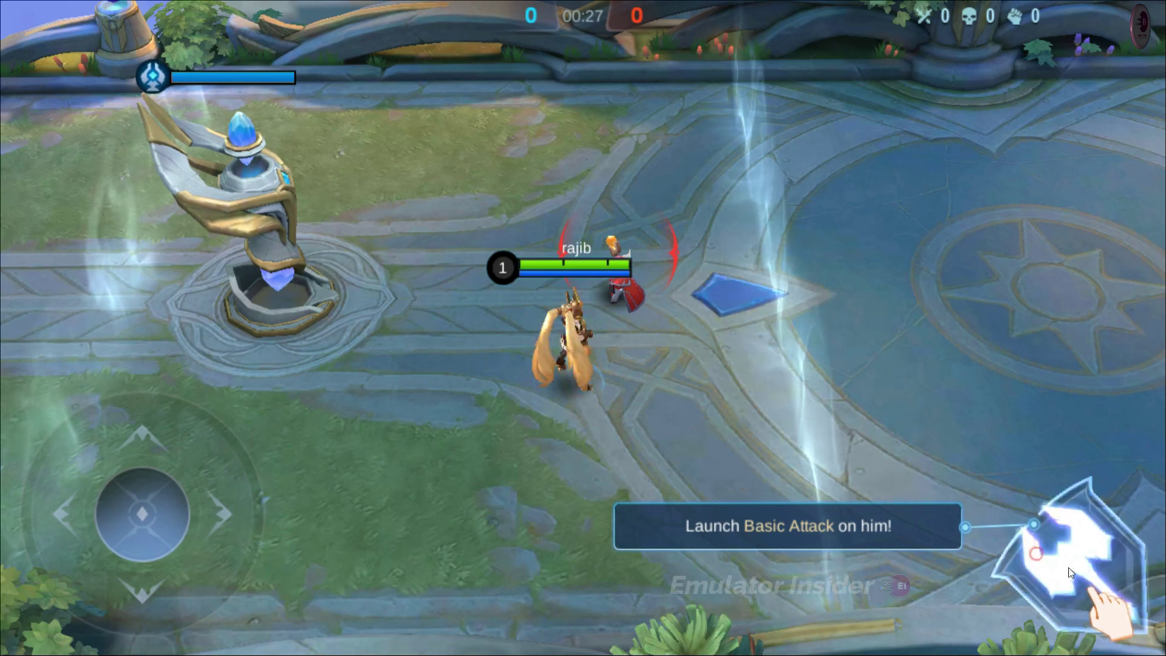
# Defeat the first enemy with basic attacks, then learn Malefic Bomb and cast it on the next enemy
pyautogui.click(1069, 574)
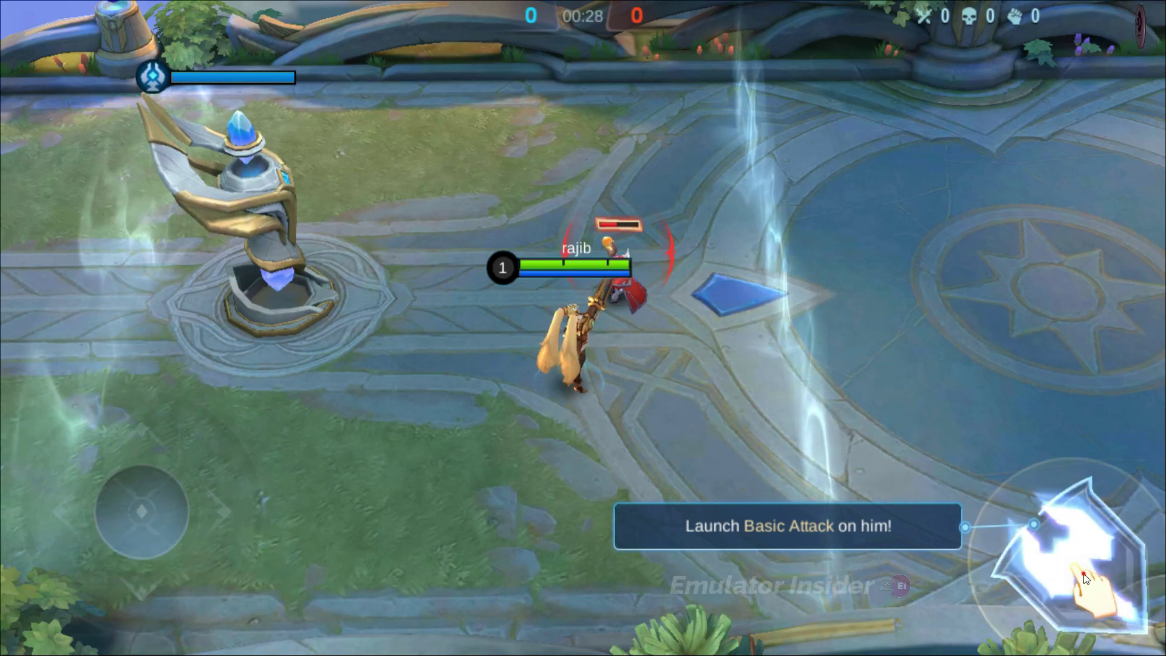
pyautogui.click(1084, 576)
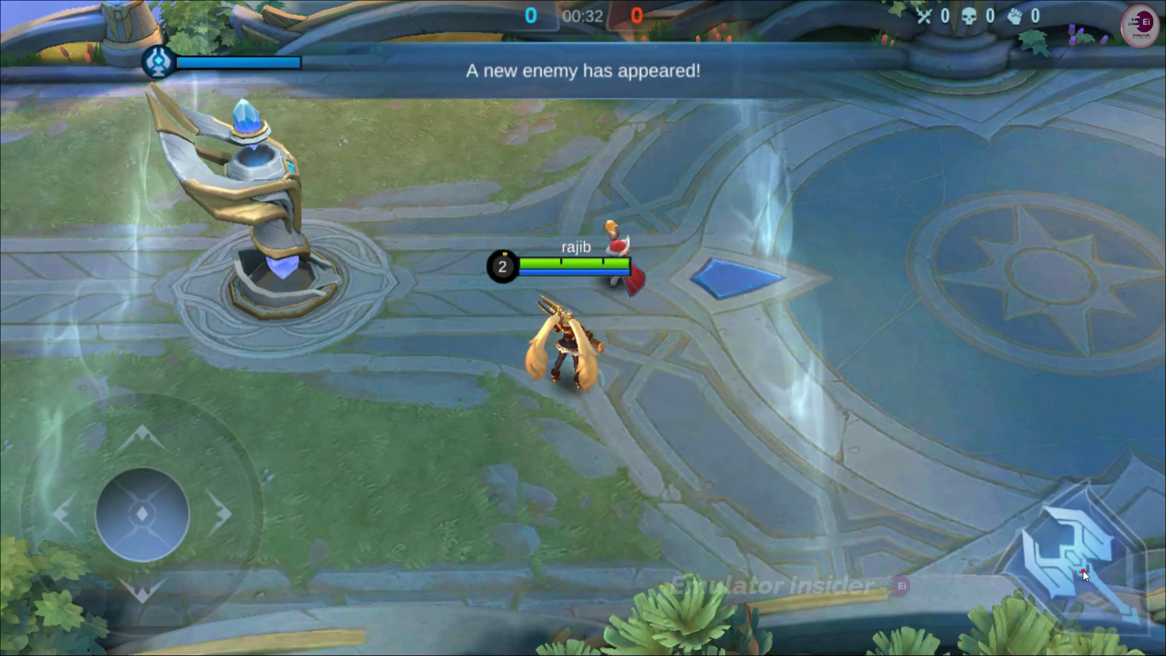
pyautogui.click(831, 514)
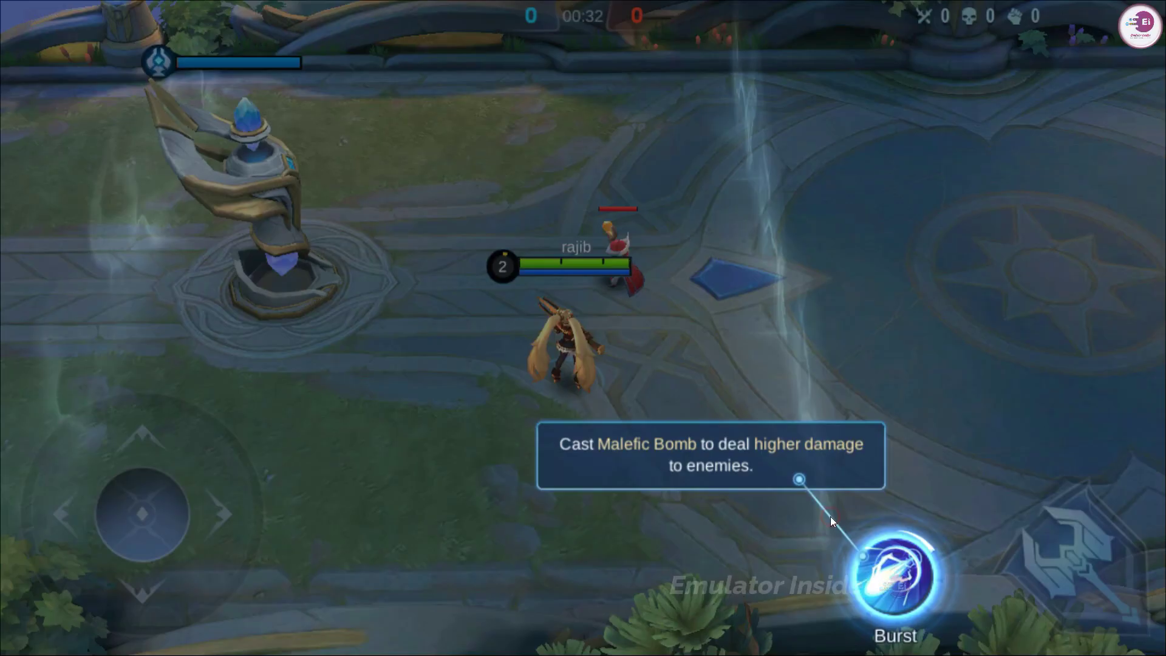
pyautogui.click(895, 572)
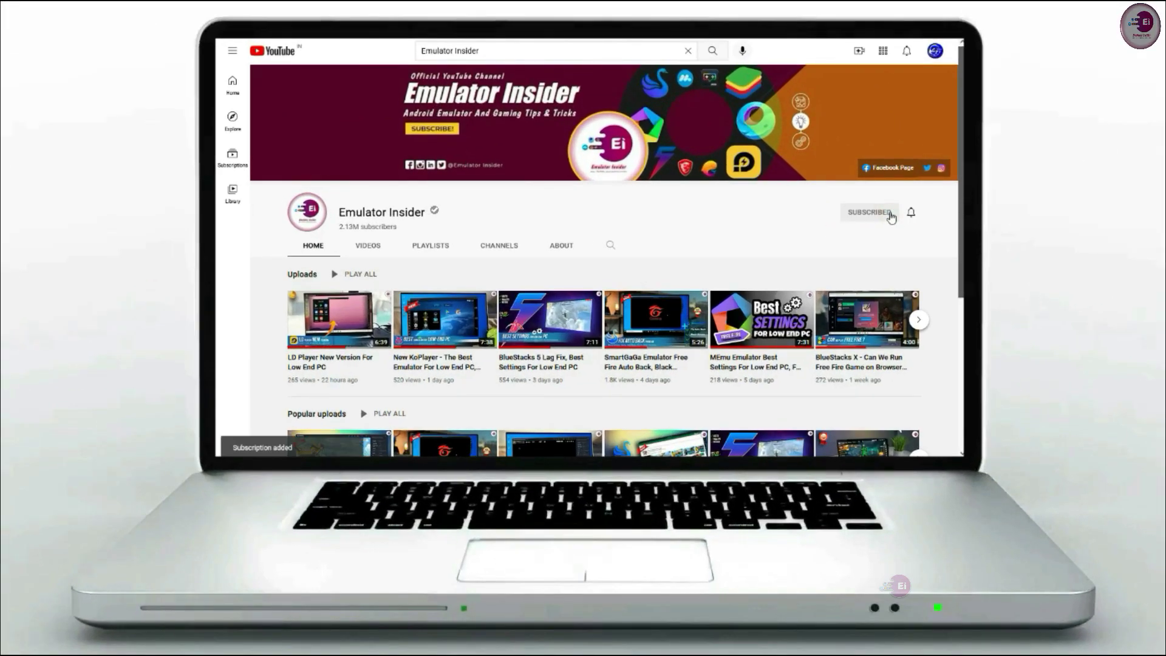
# Set the Emulator Insider channel's notification bell to All
pyautogui.click(910, 213)
pyautogui.click(876, 242)
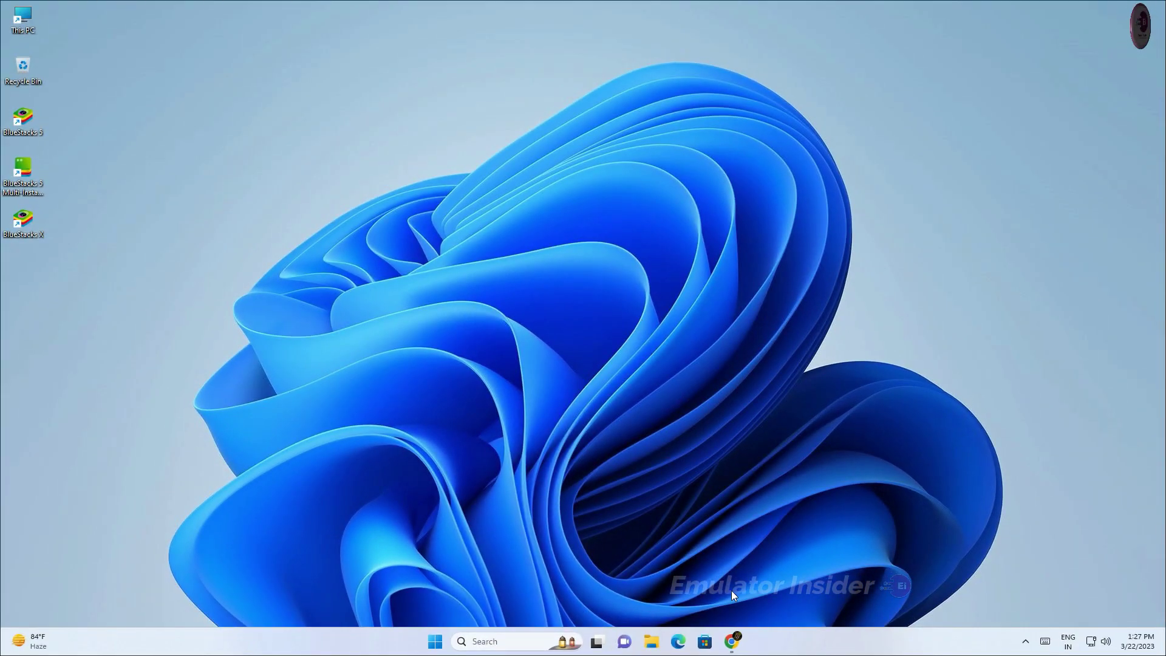
# Download the BlueStacks installer from the bluestacks.com BlueStacks 5 page in Chrome
pyautogui.click(730, 642)
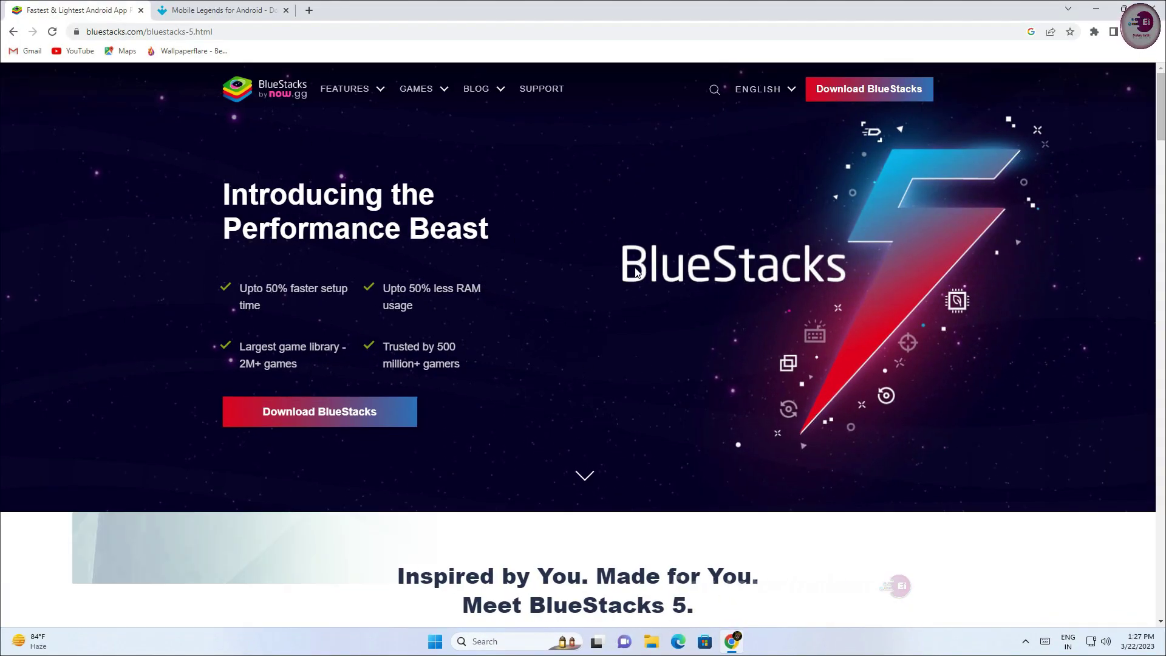
pyautogui.moveTo(223, 199); pyautogui.dragTo(488, 237)
pyautogui.click(488, 237)
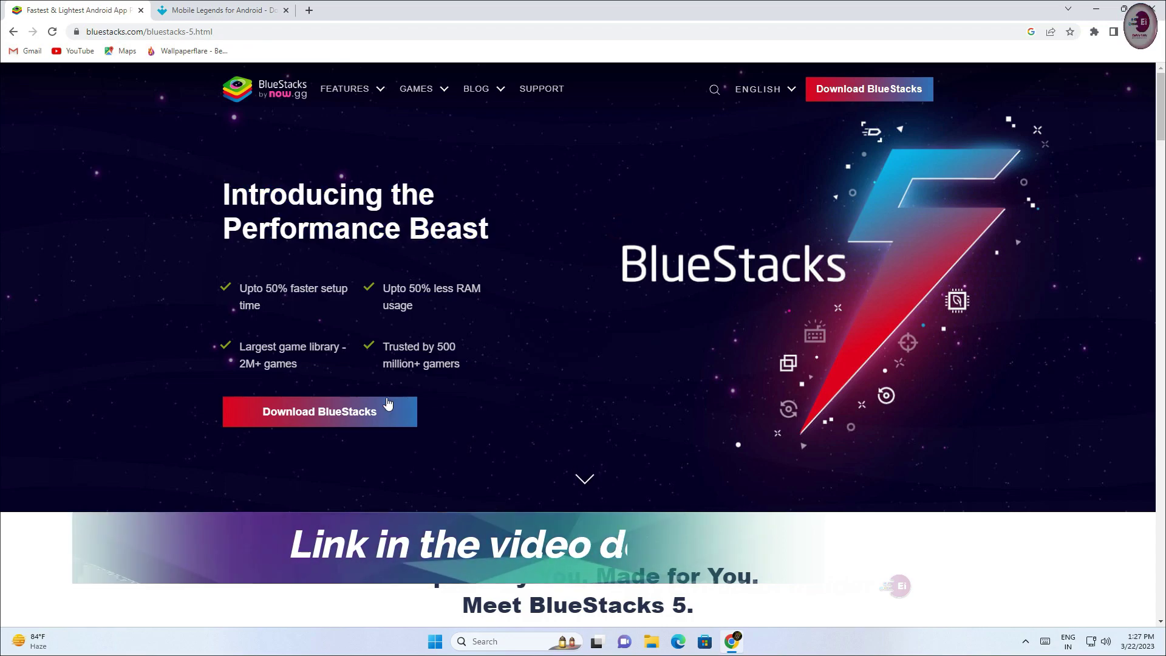
pyautogui.click(312, 407)
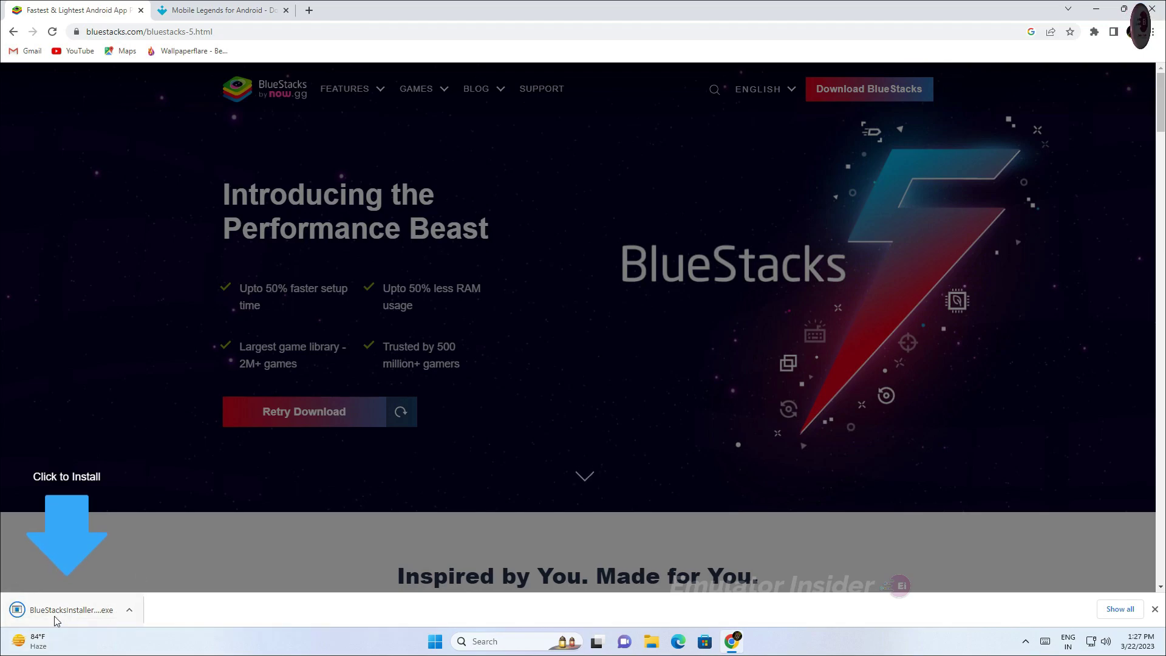
pyautogui.click(131, 610)
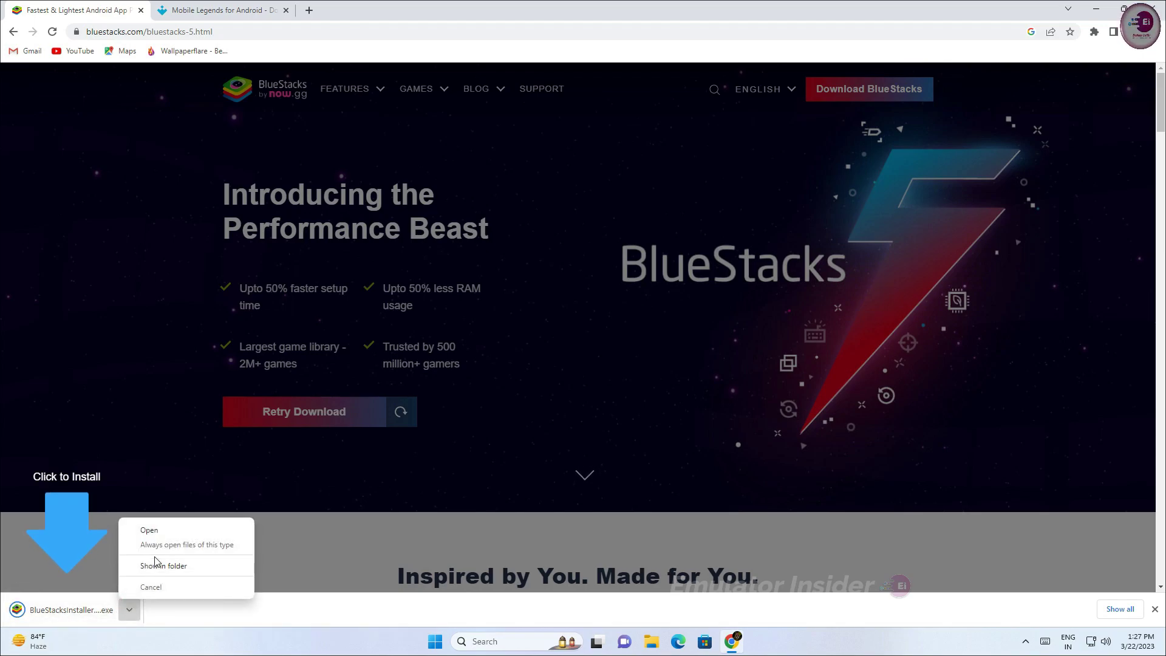
# Run the BlueStacksInstaller file from the Downloads folder, then close the Explorer window
pyautogui.click(158, 566)
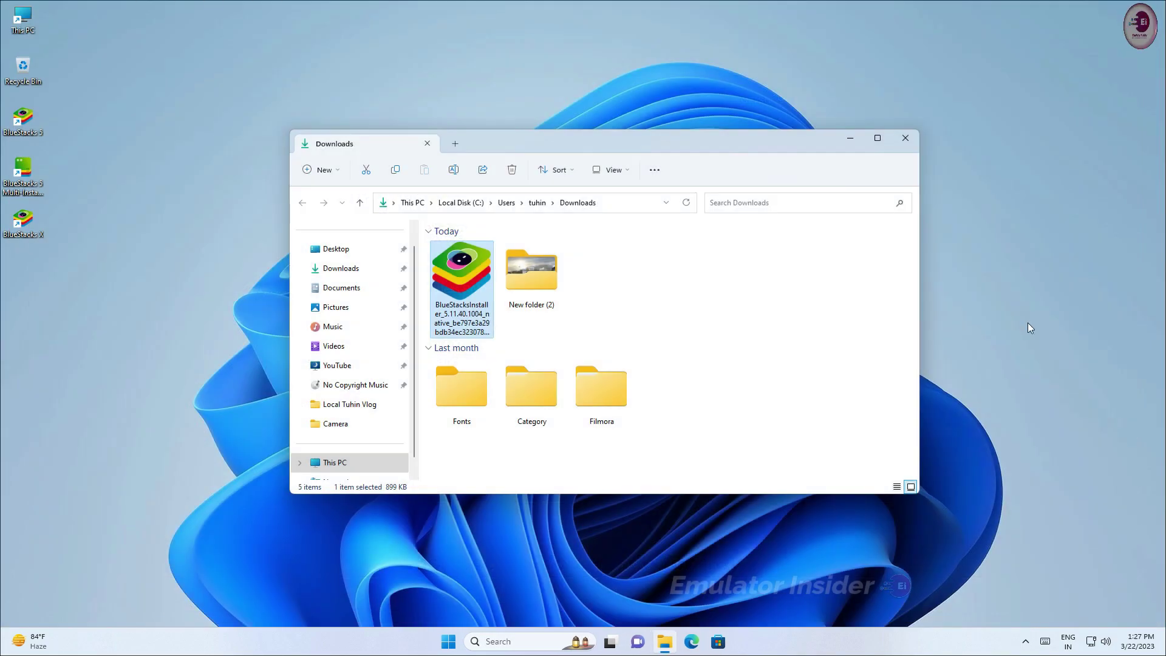
pyautogui.rightClick(459, 278)
pyautogui.click(504, 341)
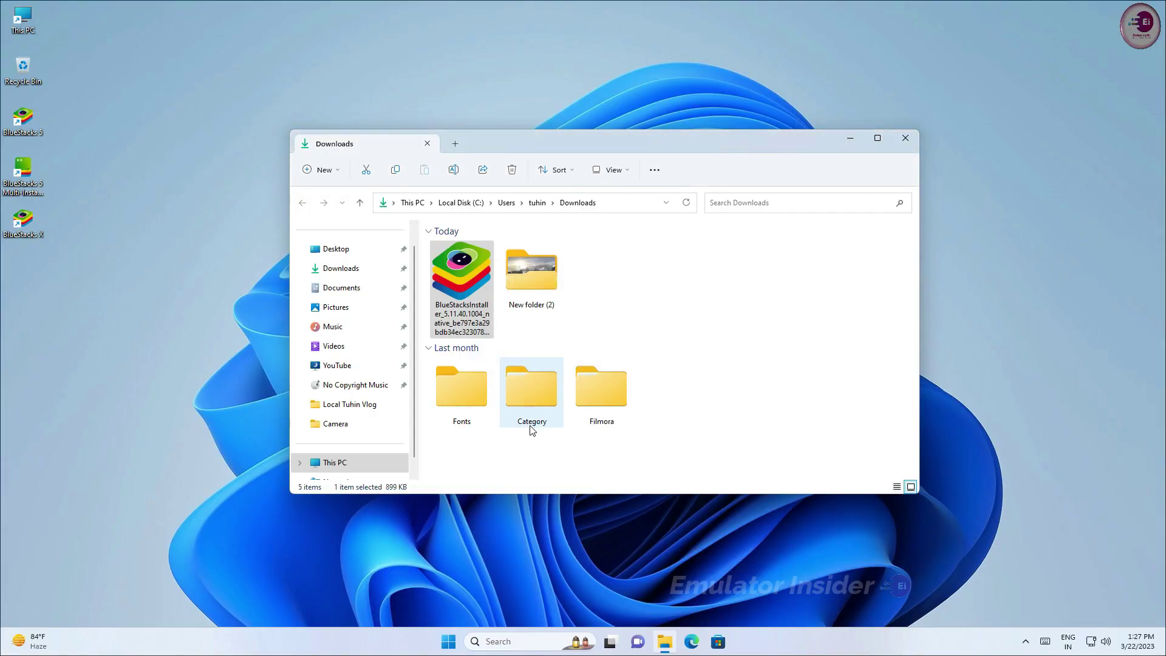
pyautogui.click(904, 137)
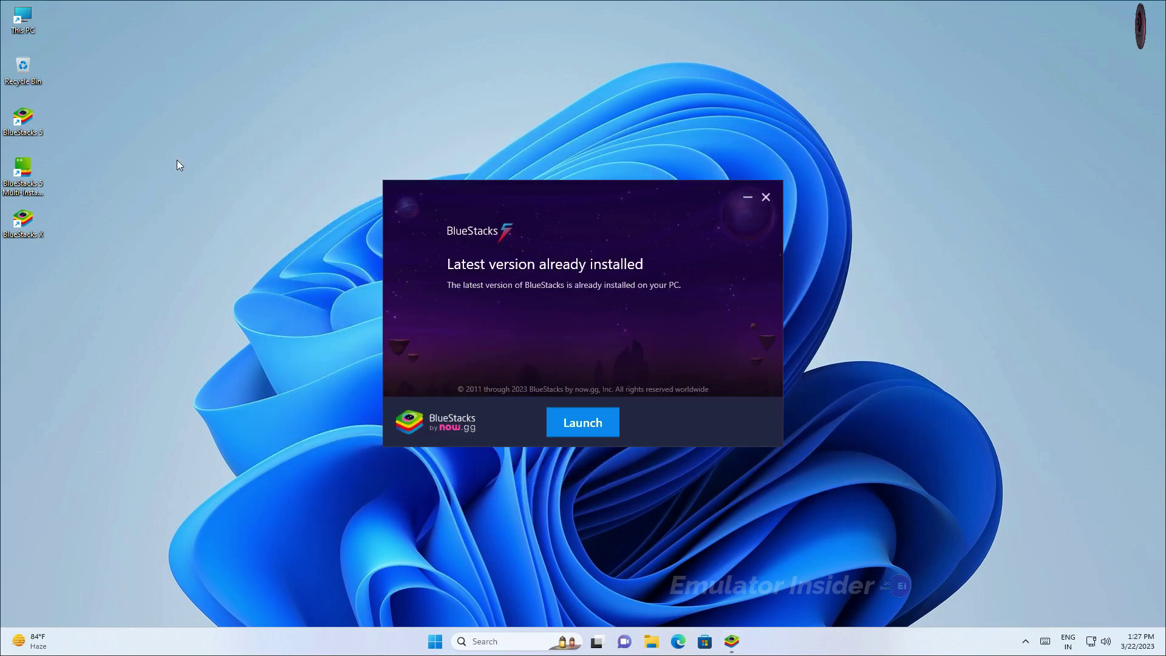
# Launch the already installed BlueStacks App Player from the installer dialog
pyautogui.moveTo(80, 107); pyautogui.dragTo(6, 300)
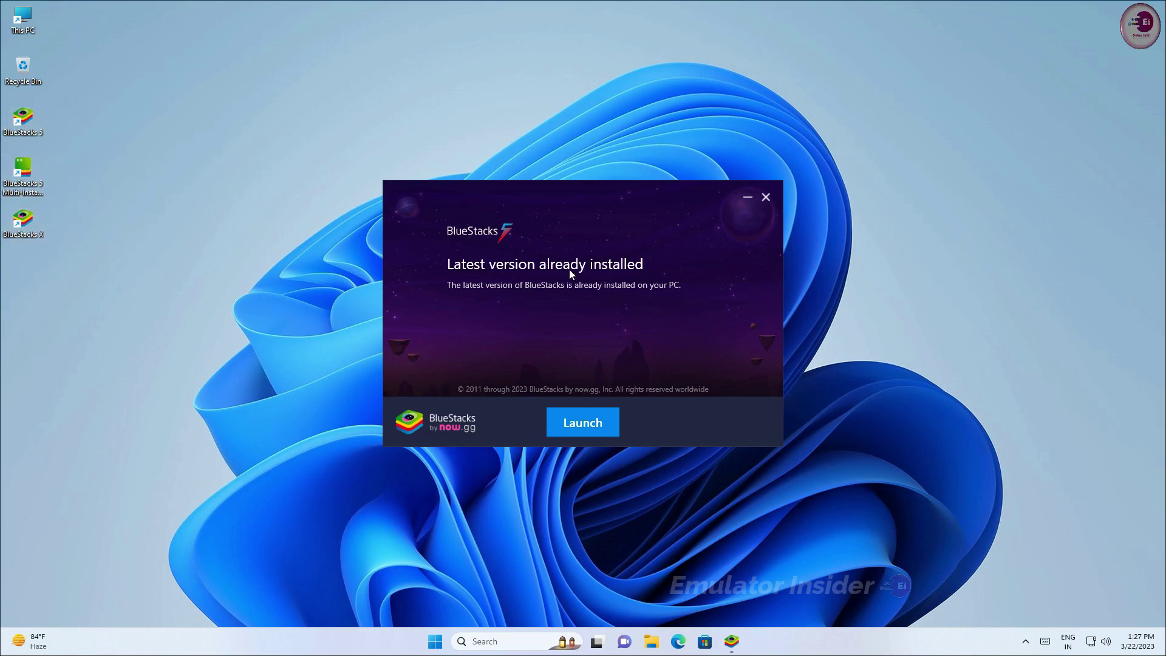
pyautogui.click(591, 428)
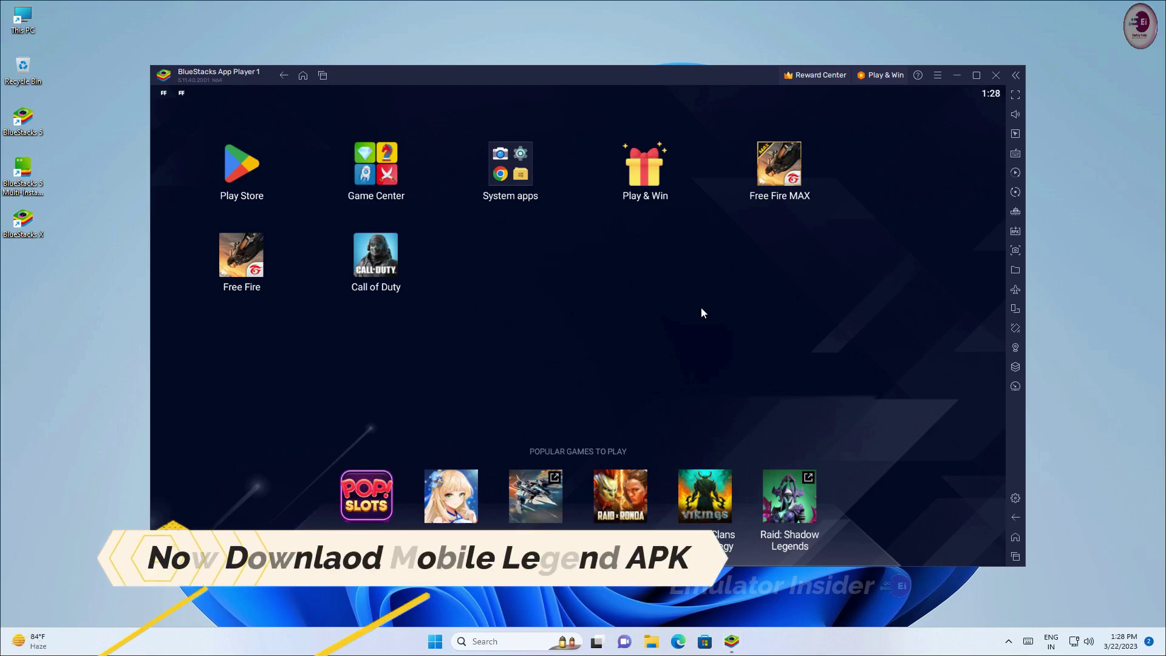
# Search Google in Chrome for 'mobile legends bang bang apk uptodown'
pyautogui.press('super')
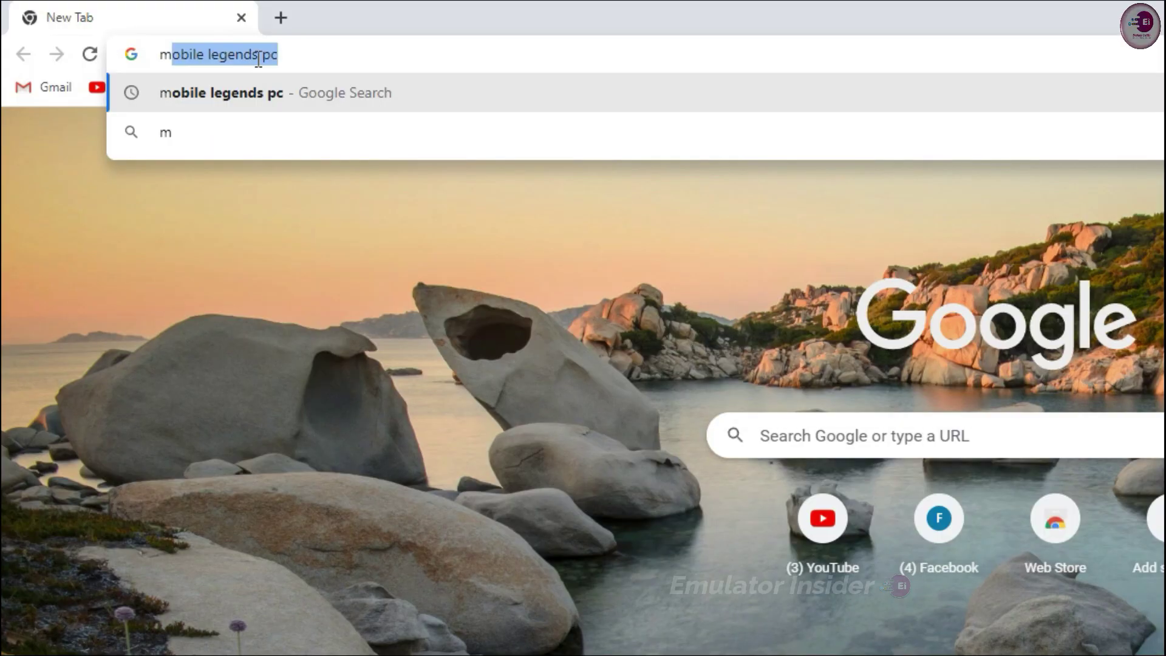
pyautogui.write('obile legends')
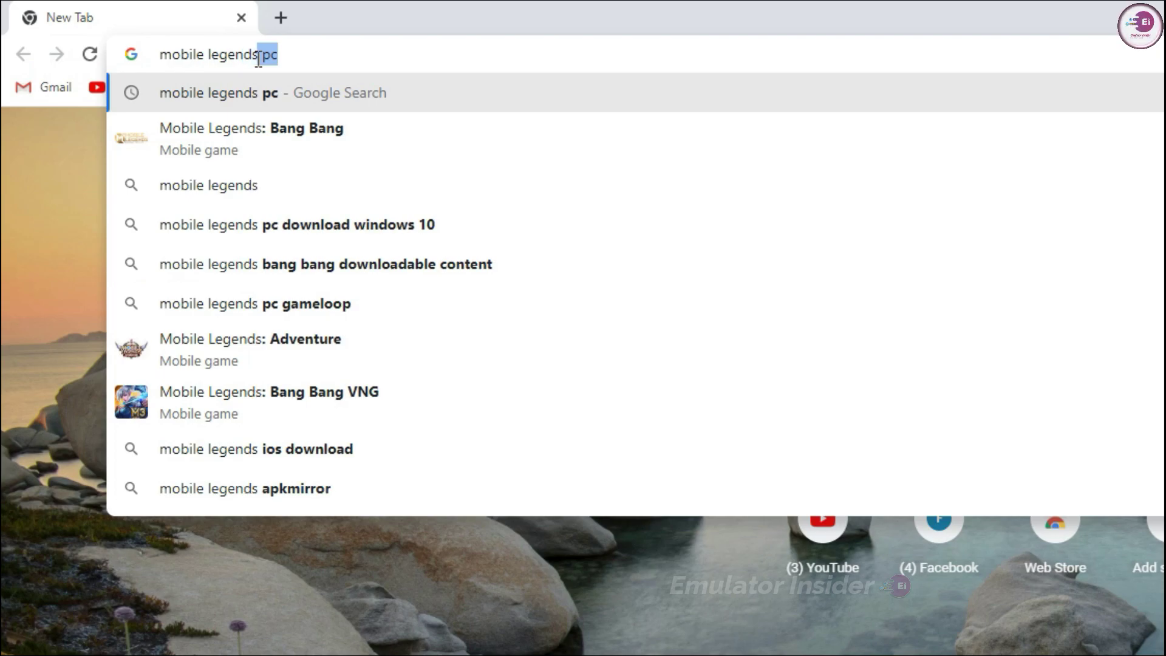
pyautogui.write(' bang bang ')
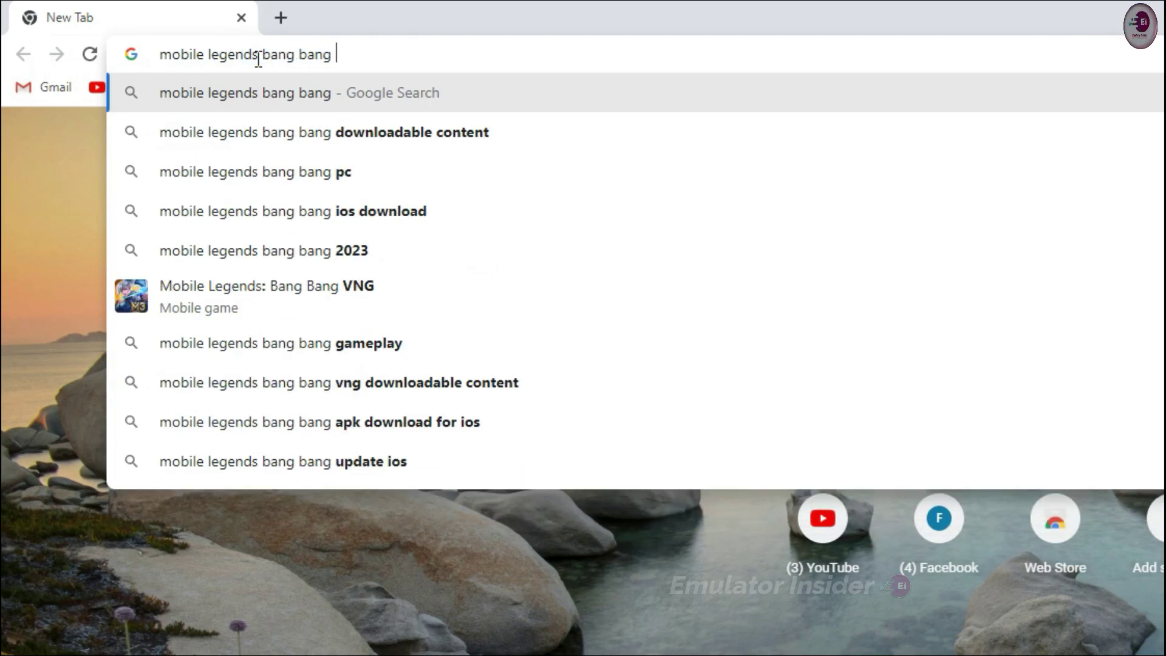
pyautogui.write('apk uptodown')
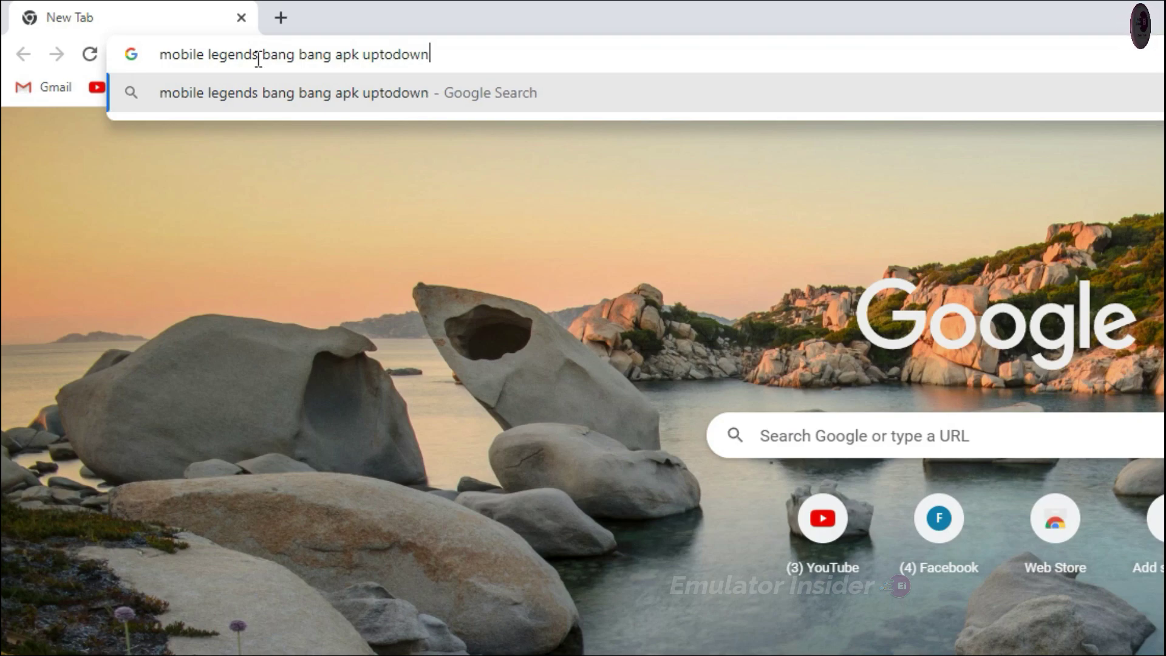
pyautogui.click(301, 103)
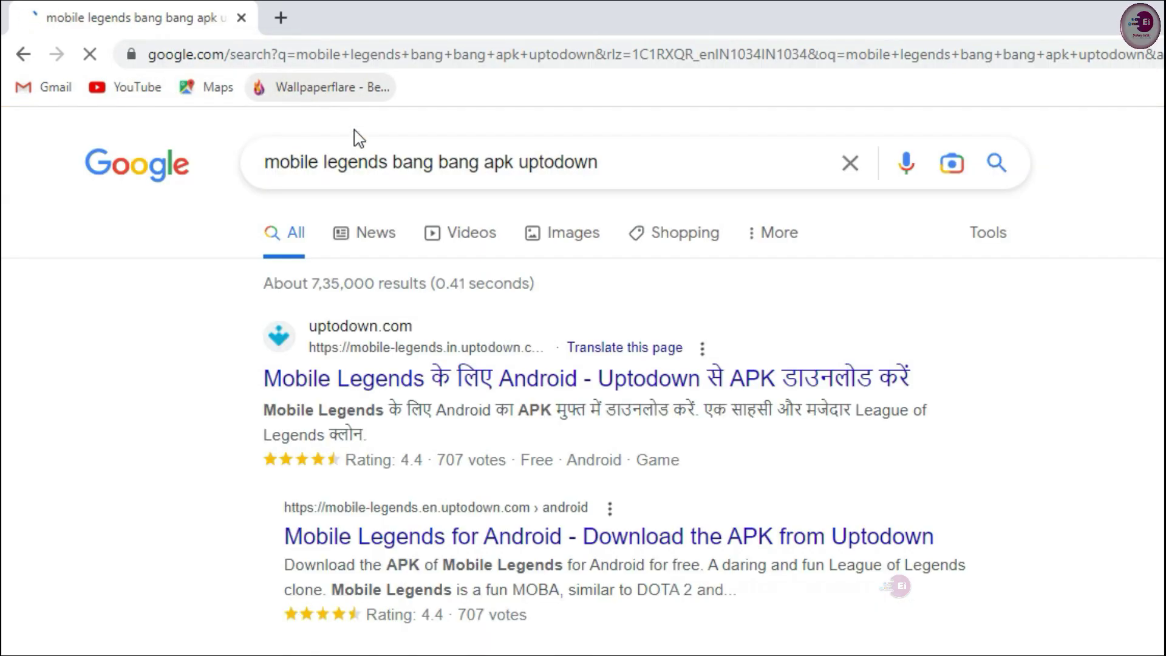
# Download the Mobile Legends 1.7.69.8401 APK from Uptodown and view it on Chrome's Downloads page
pyautogui.click(649, 541)
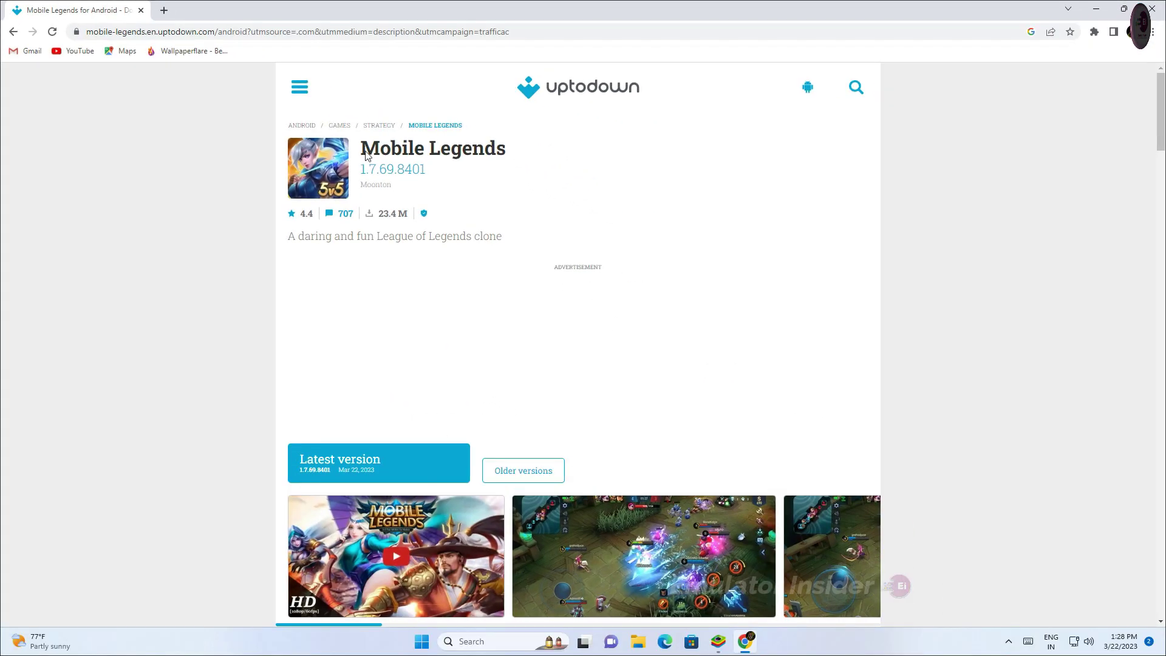
pyautogui.moveTo(361, 148); pyautogui.dragTo(545, 183)
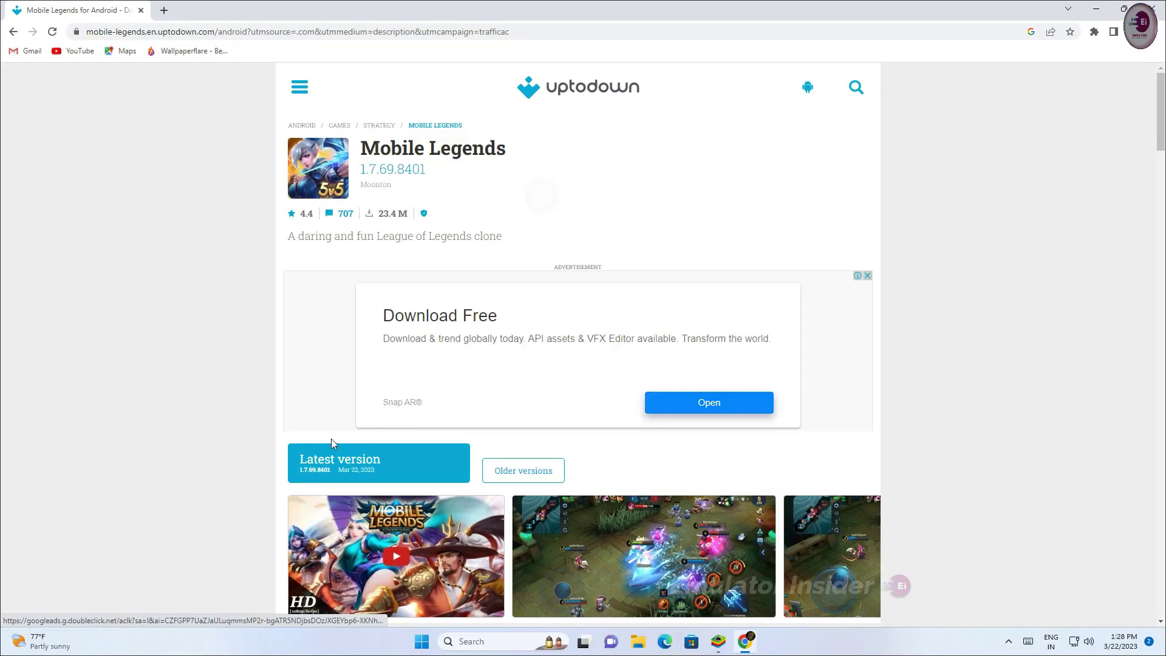
pyautogui.click(331, 477)
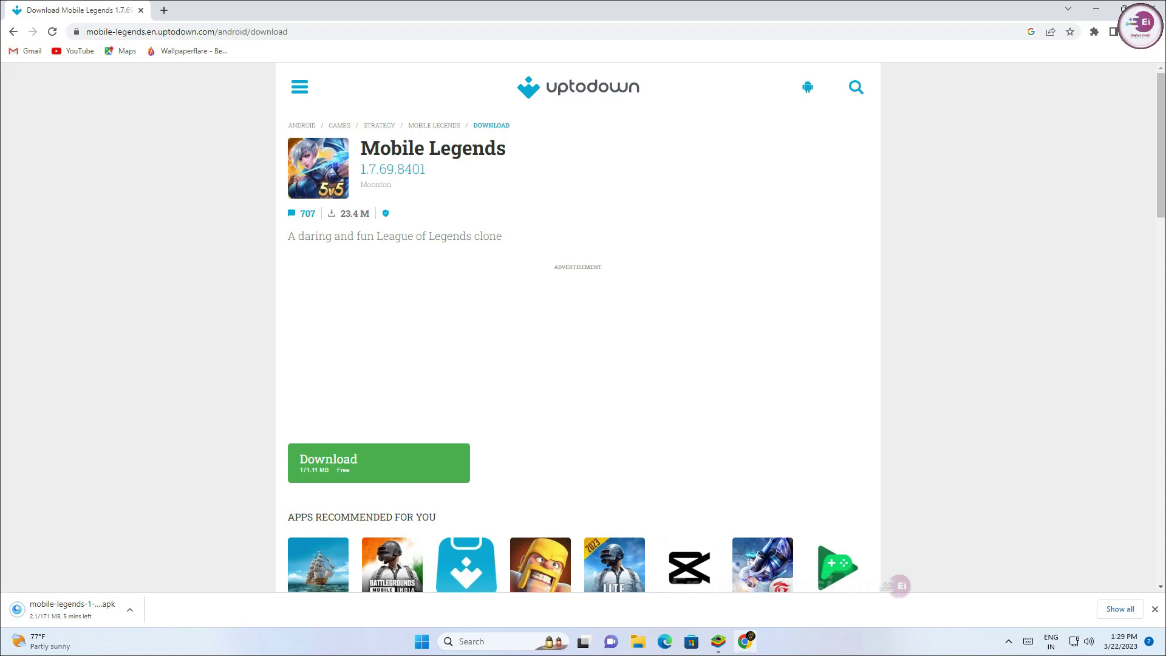
pyautogui.click(1106, 609)
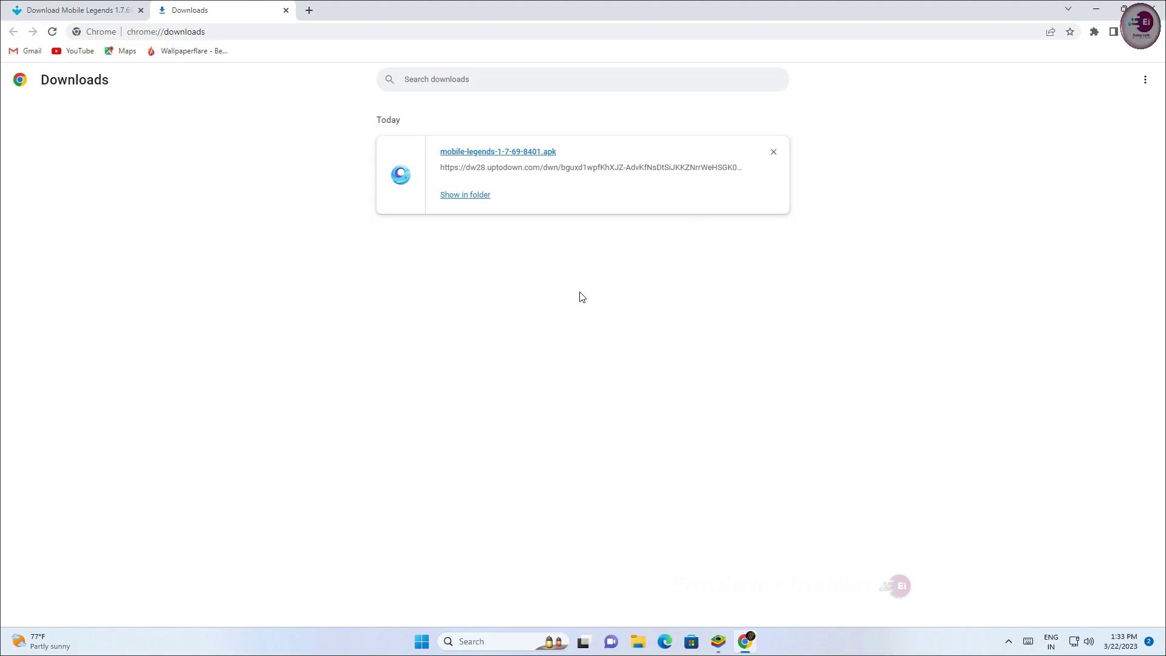
# Drag mobile-legends-1-7-69-8401.apk from the Downloads folder onto BlueStacks to install it
pyautogui.click(481, 194)
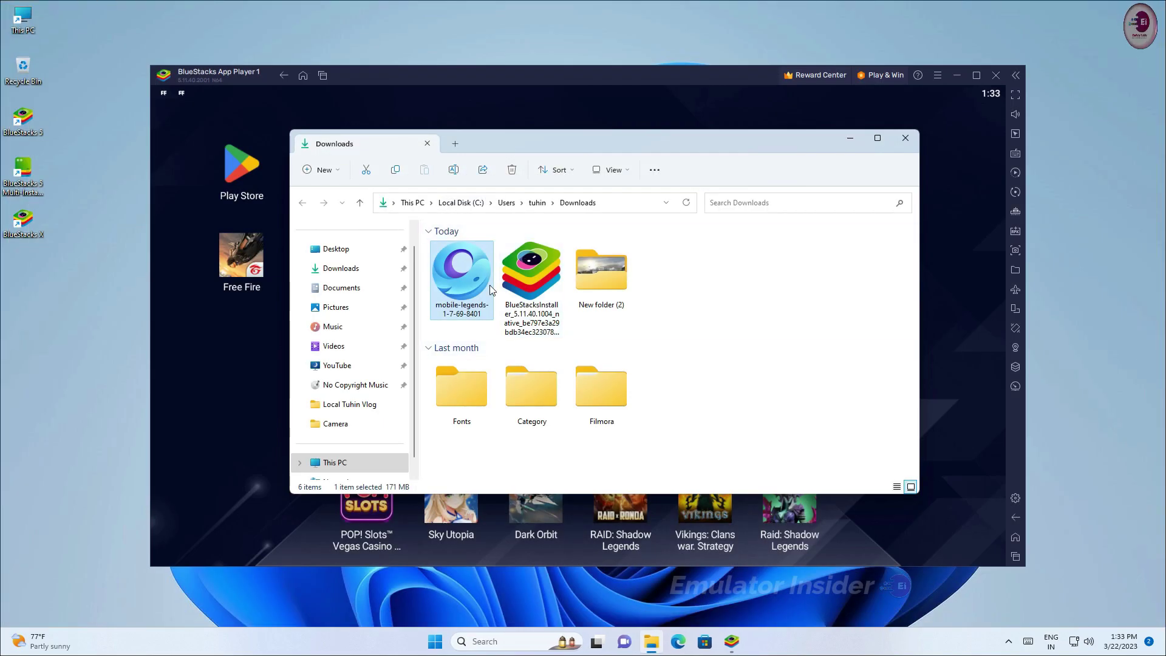
pyautogui.moveTo(537, 136)
pyautogui.mouseDown()
pyautogui.moveTo(830, 116)
pyautogui.moveTo(905, 90)
pyautogui.mouseUp()
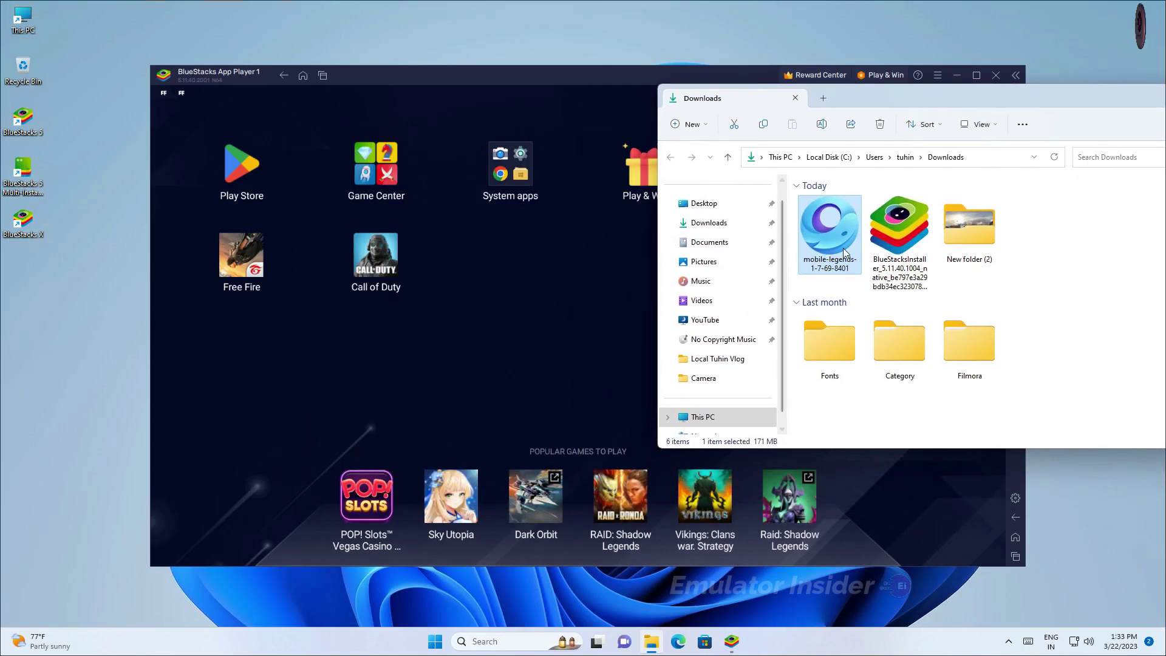
pyautogui.moveTo(832, 224)
pyautogui.mouseDown()
pyautogui.moveTo(550, 328)
pyautogui.moveTo(510, 362)
pyautogui.moveTo(486, 333)
pyautogui.mouseUp()
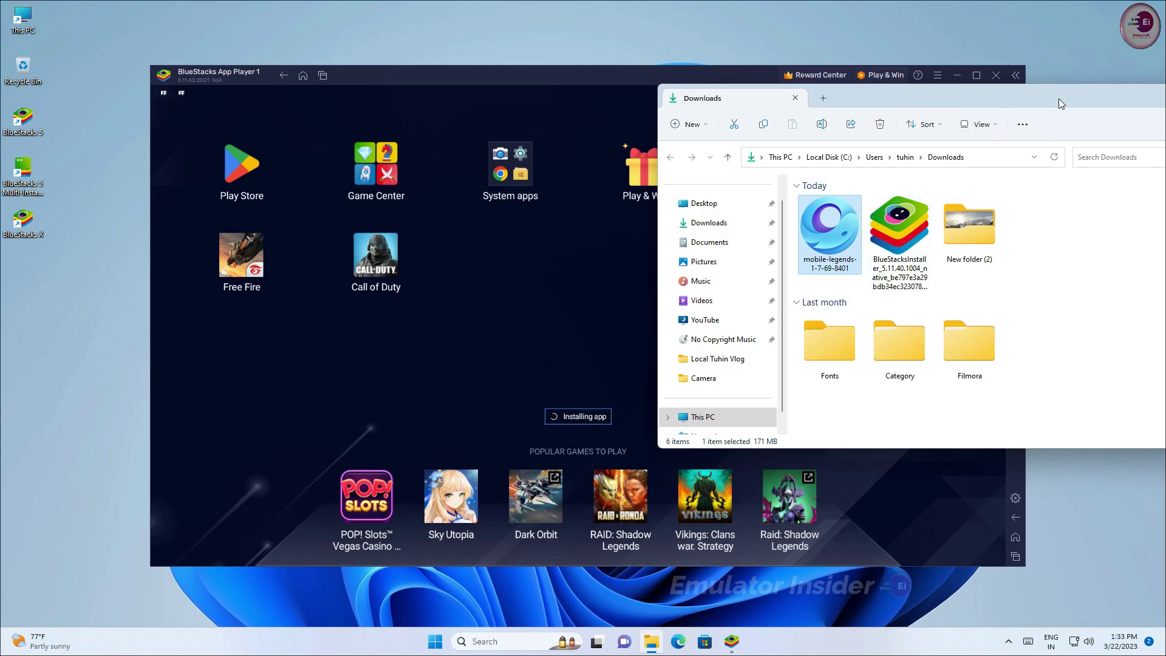
pyautogui.moveTo(1058, 103); pyautogui.dragTo(830, 109)
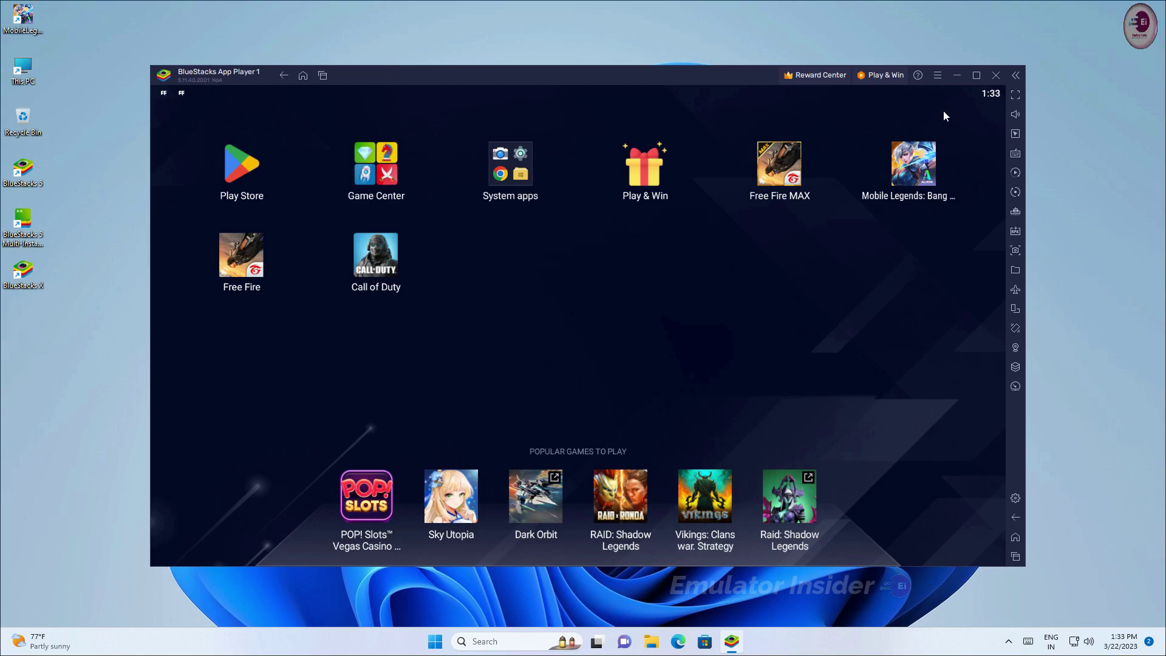
# Start Mobile Legends, choosing Do it later on the 64-bit prompt and Okay on the fullscreen tip
pyautogui.click(912, 167)
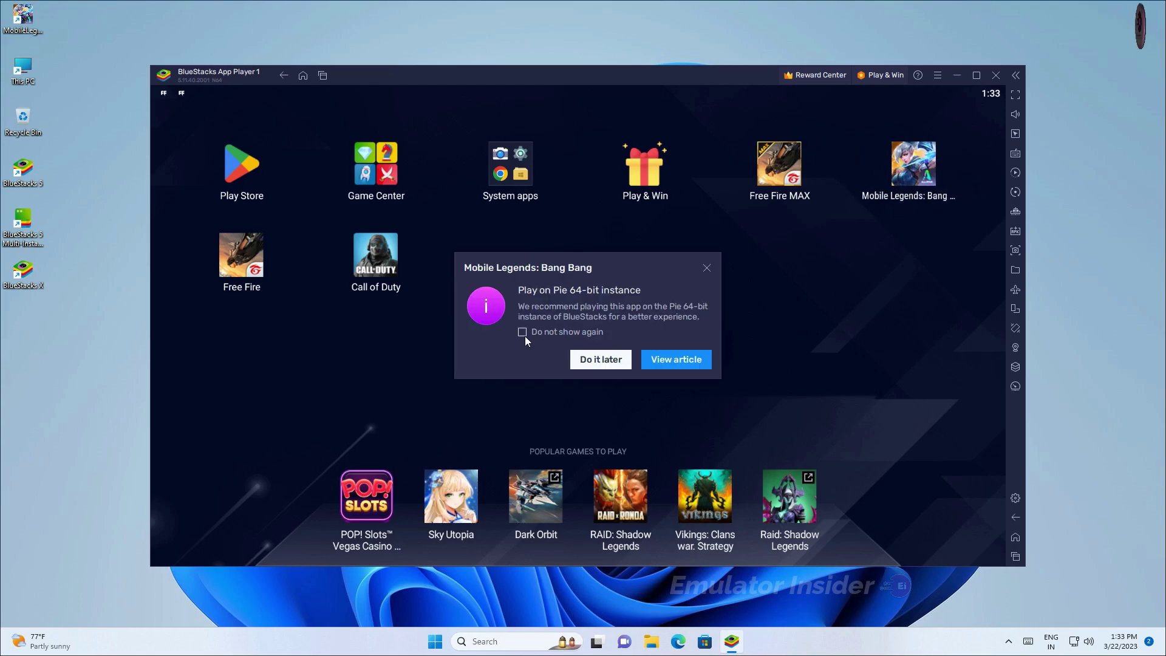
pyautogui.click(614, 359)
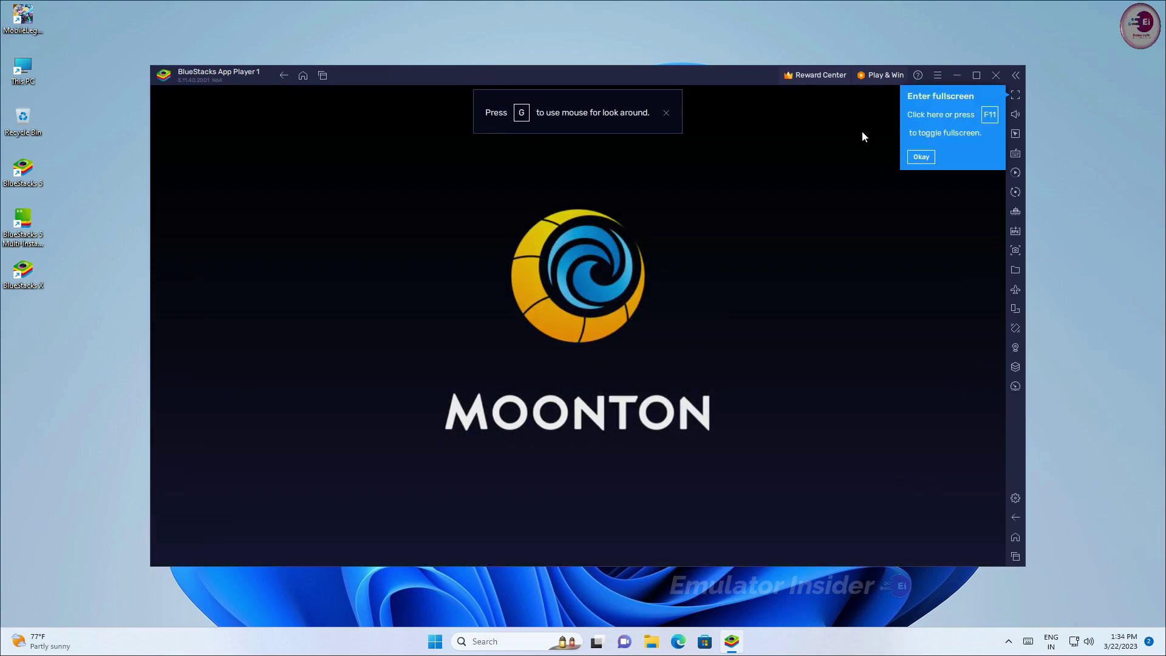
pyautogui.click(921, 156)
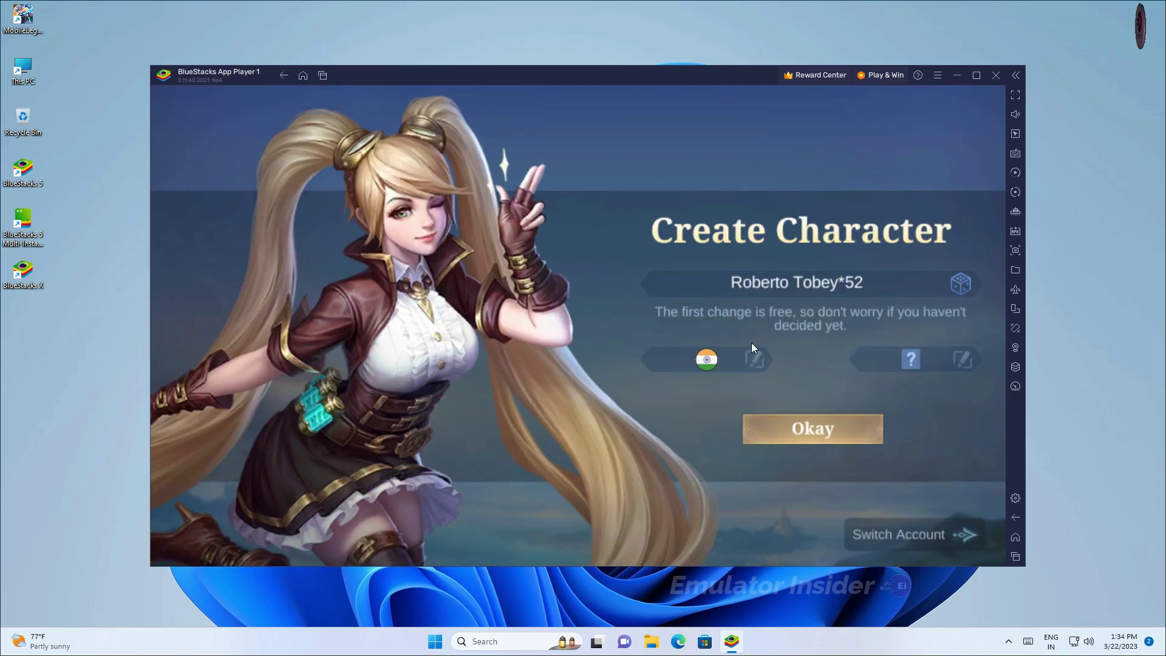
# Replace the suggested Mobile Legends character name with a custom nickname and confirm it
pyautogui.click(898, 291)
pyautogui.press('BackSpace')
pyautogui.press('BackSpace')
pyautogui.press('BackSpace')
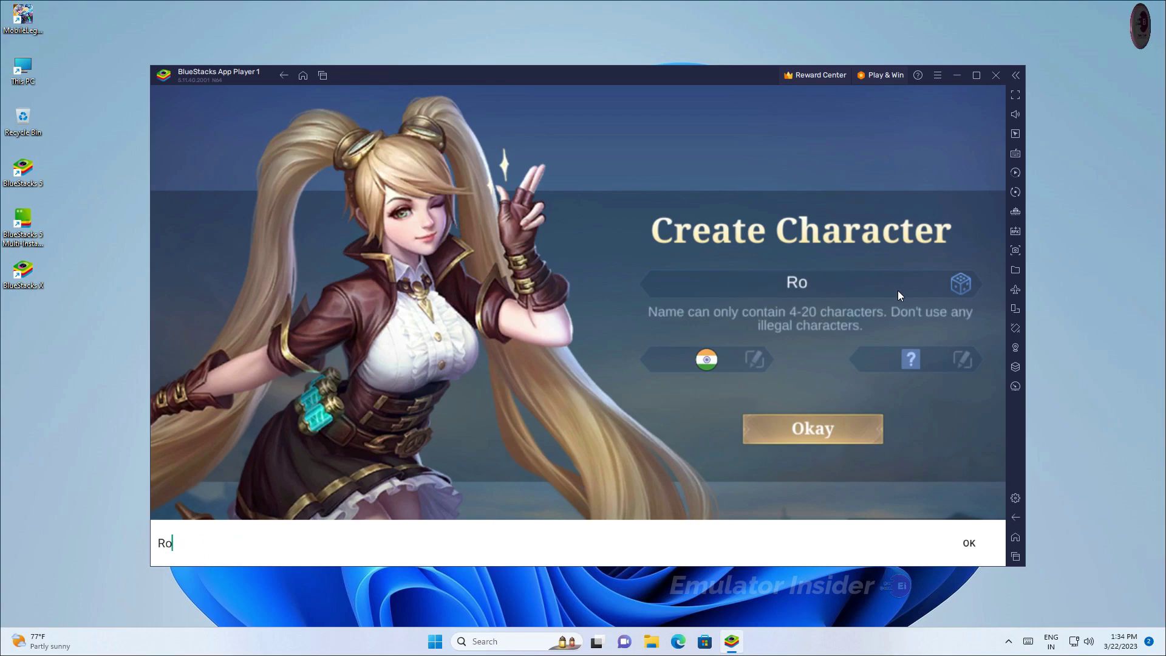
pyautogui.write('rajib')
pyautogui.click(800, 429)
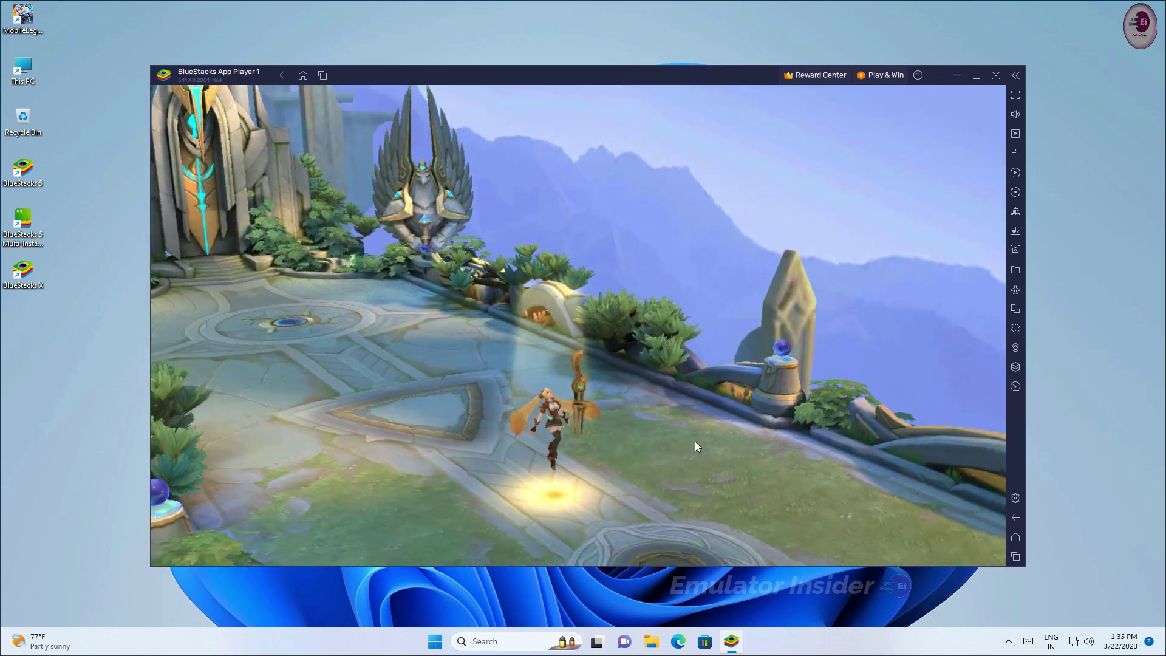
# Go fullscreen, begin the tutorial, and walk the hero with W and A to the waypoint
pyautogui.click(1015, 98)
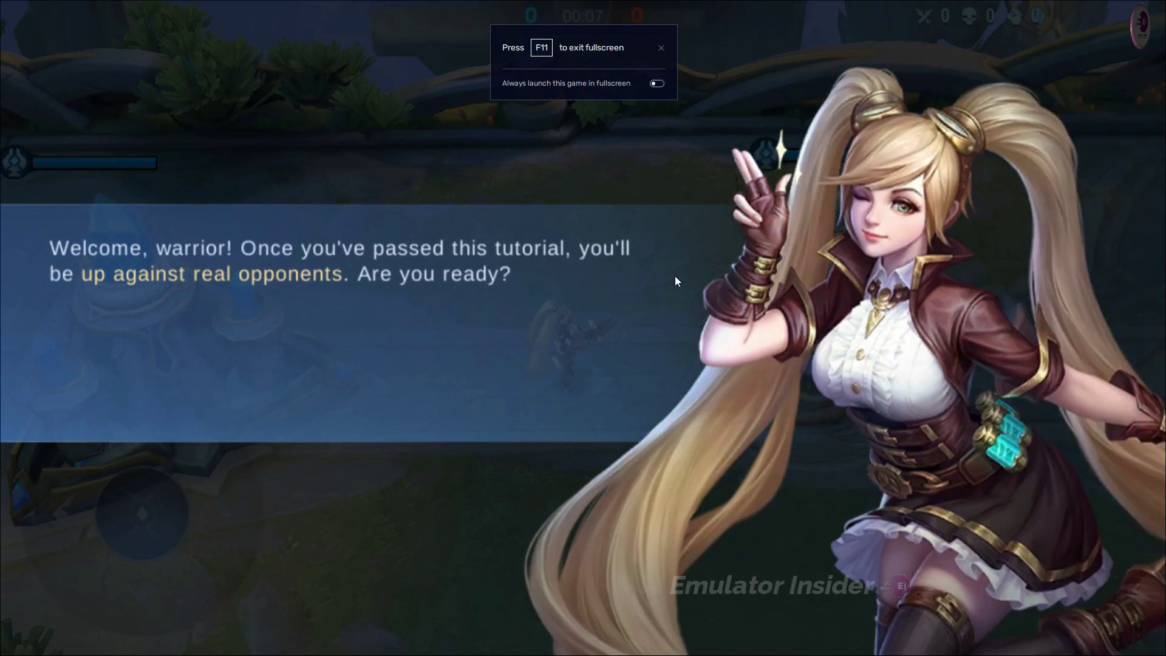
pyautogui.click(675, 281)
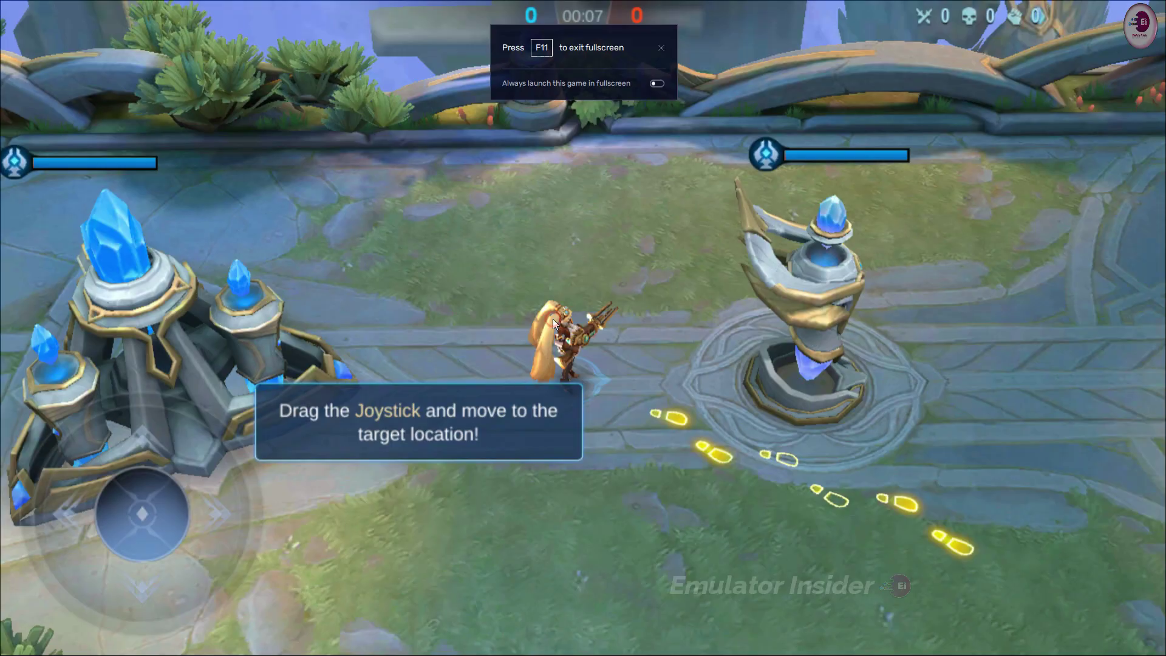
pyautogui.click(662, 47)
pyautogui.press('w')
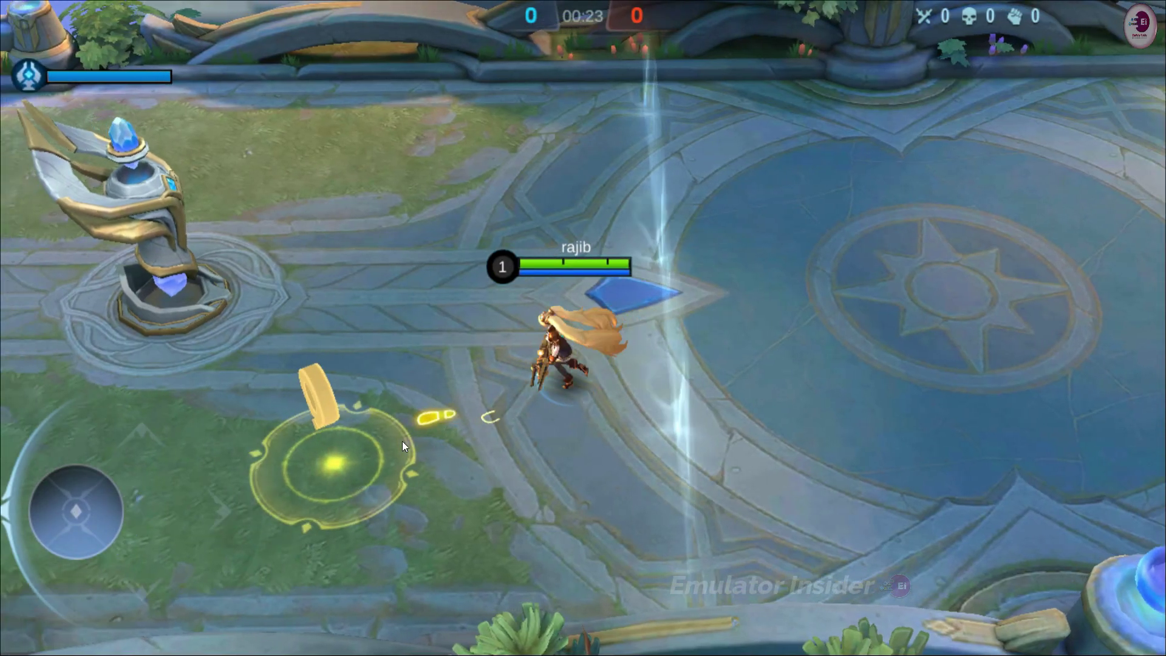
pyautogui.press('a')
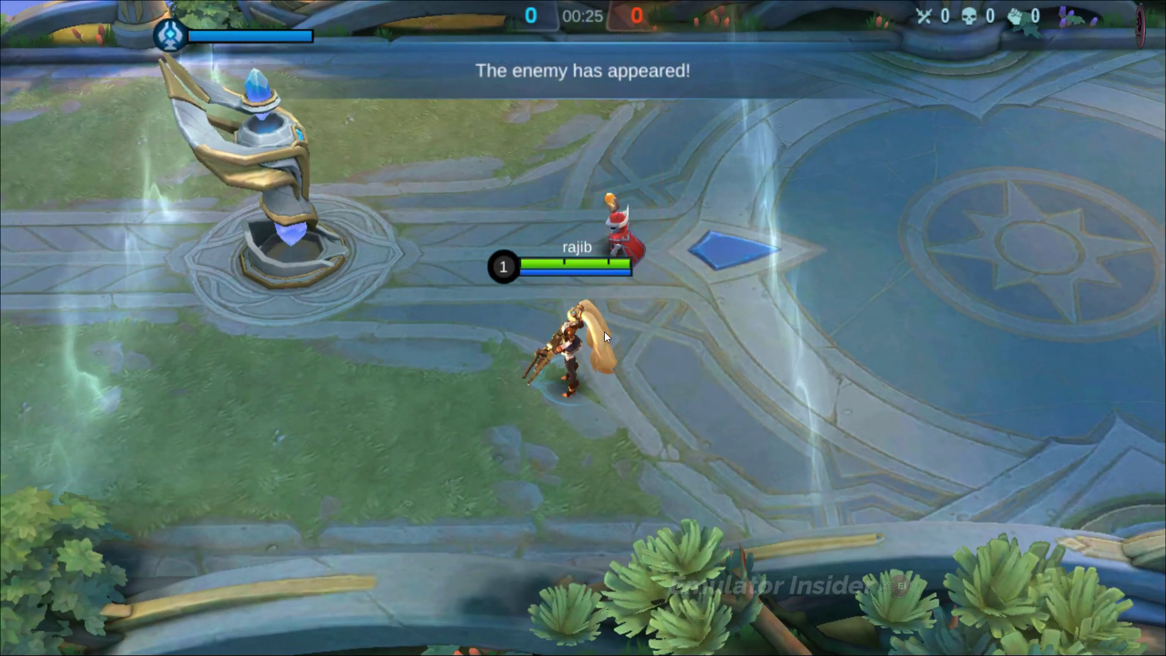
pyautogui.press('w')
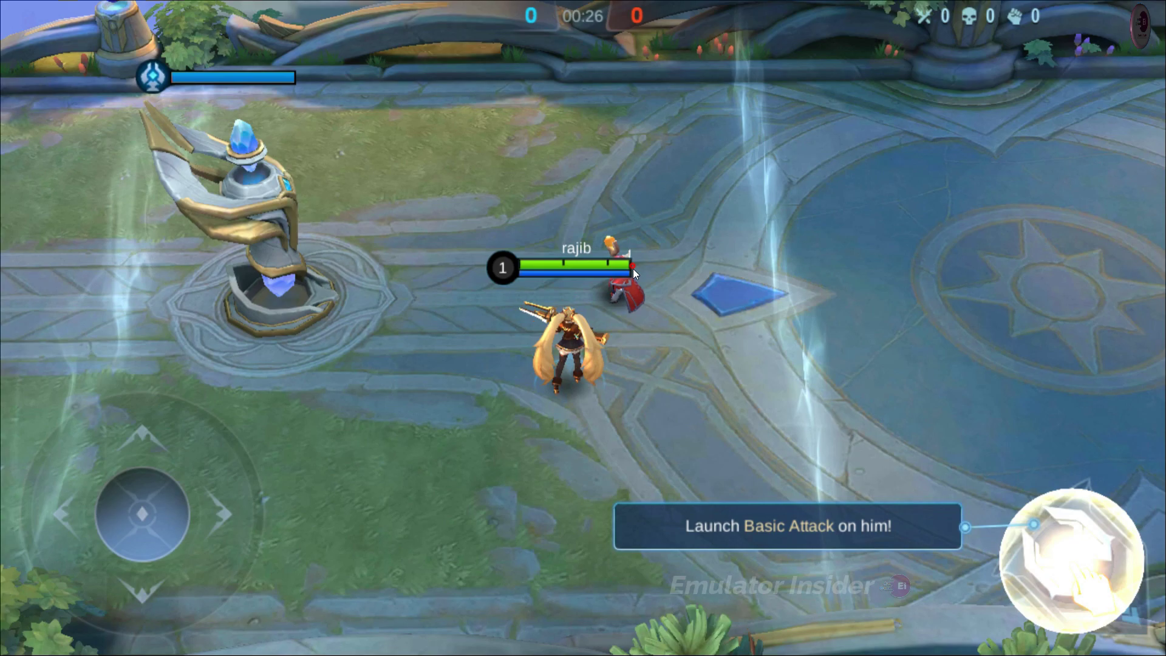
# Attack the minions, learning and casting Malefic Bomb and Void Projectile
pyautogui.click(1085, 578)
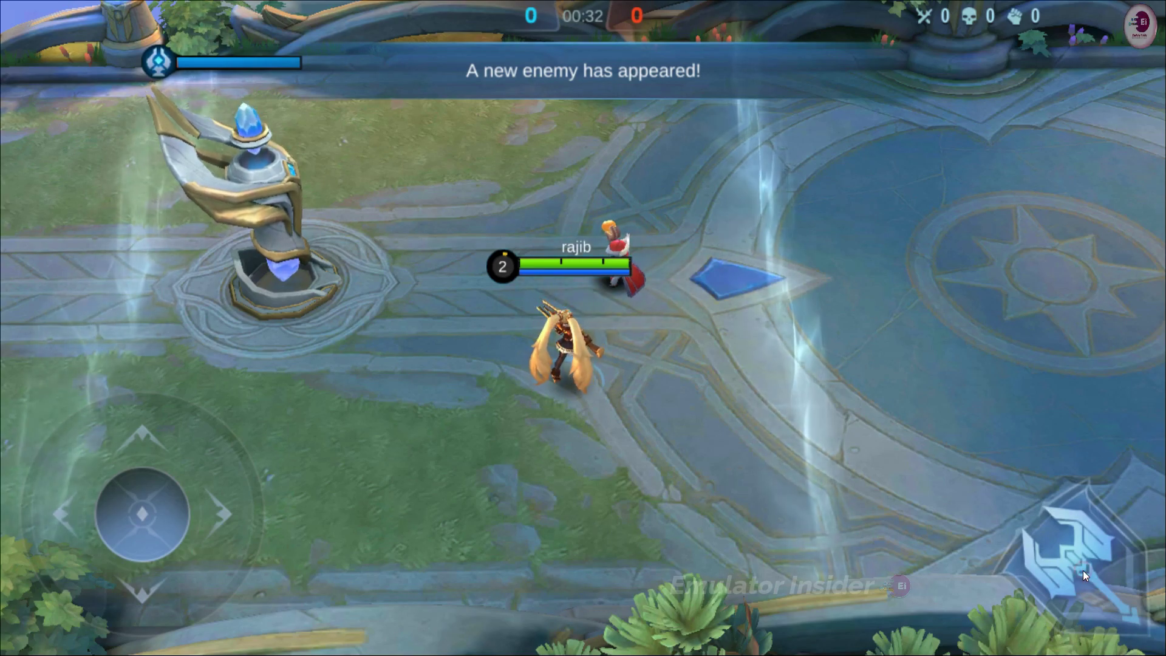
pyautogui.click(830, 513)
pyautogui.click(894, 574)
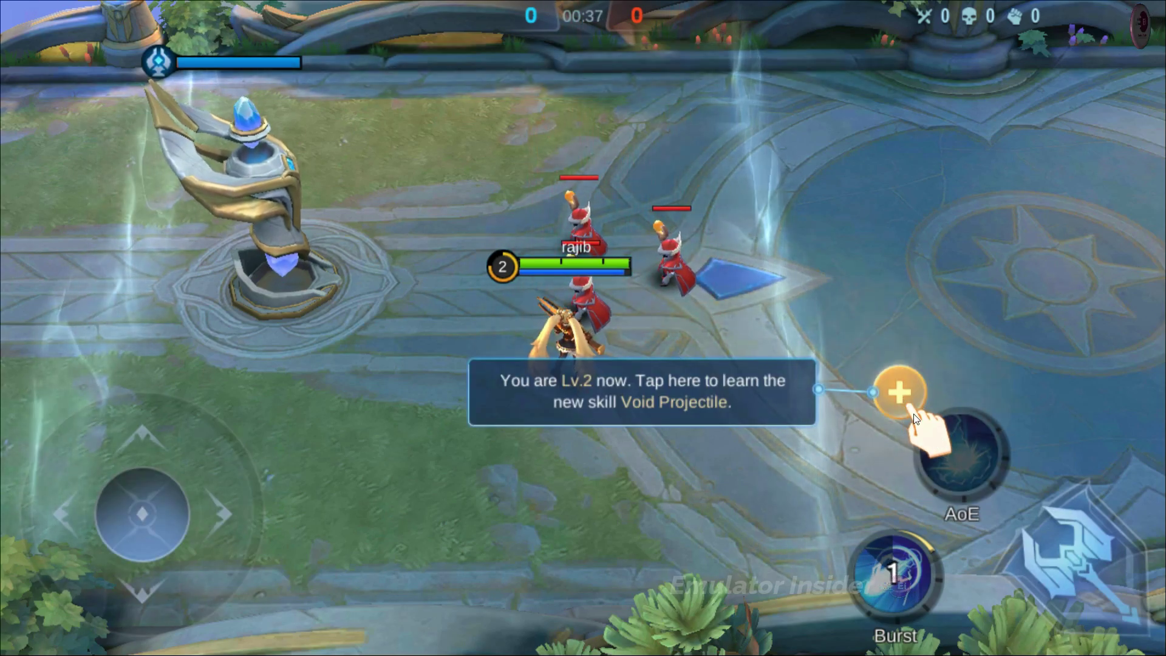
pyautogui.click(895, 392)
pyautogui.click(975, 458)
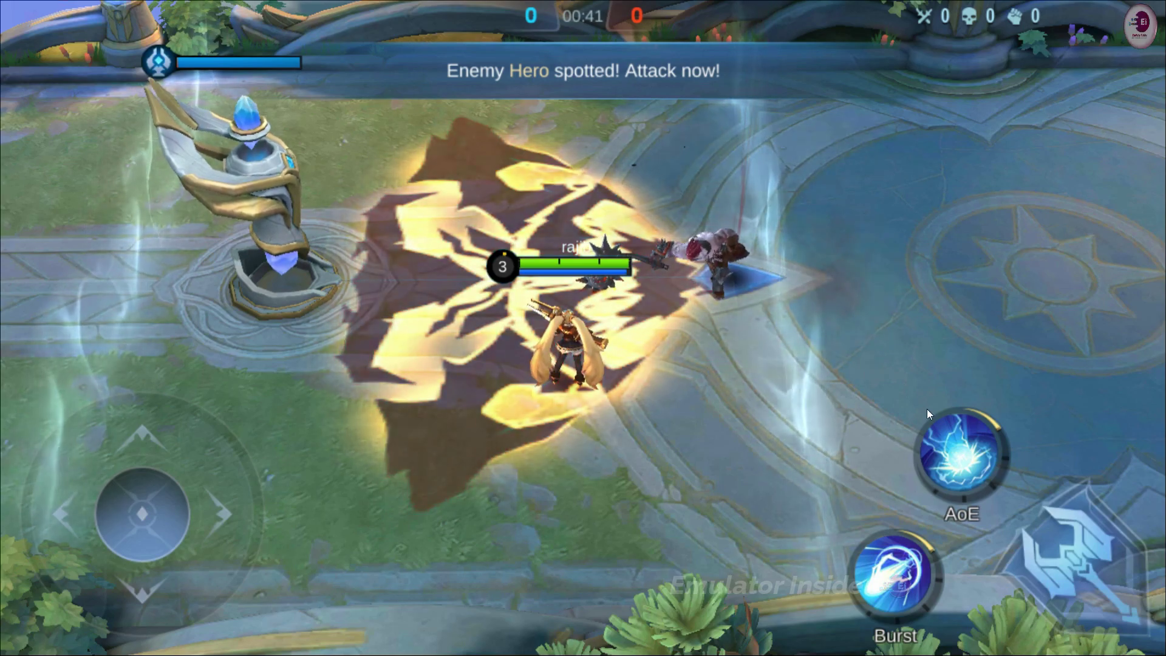
# Kill the enemy hero Balmond with the AoE skill and basic attacks for First Blood
pyautogui.click(953, 463)
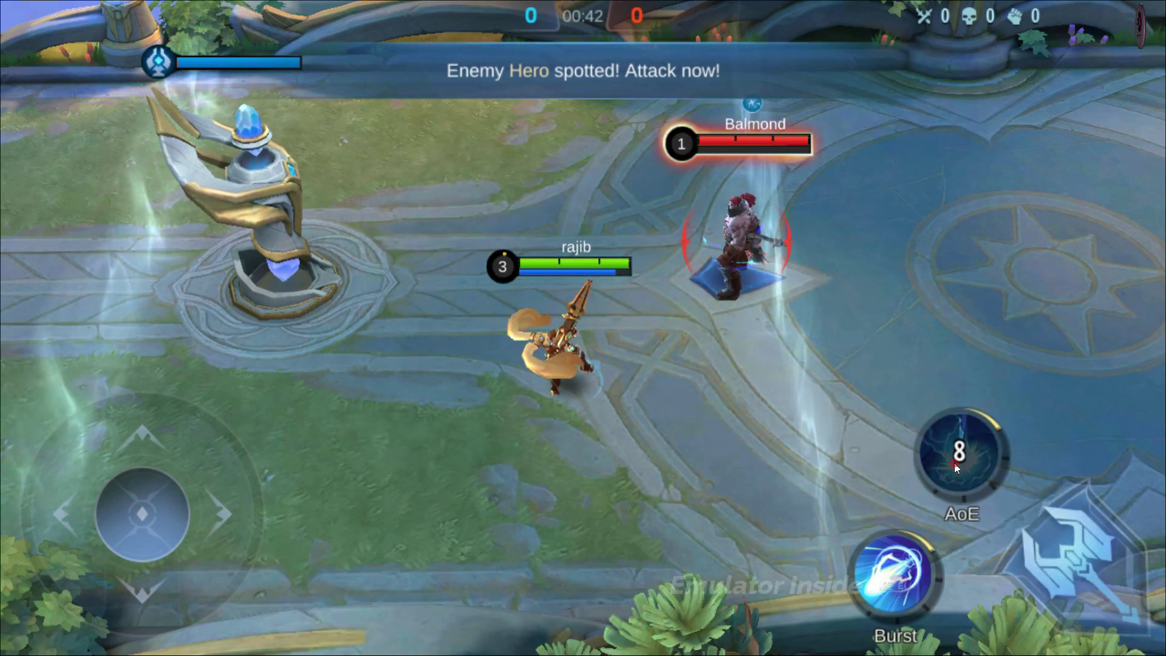
pyautogui.click(1036, 570)
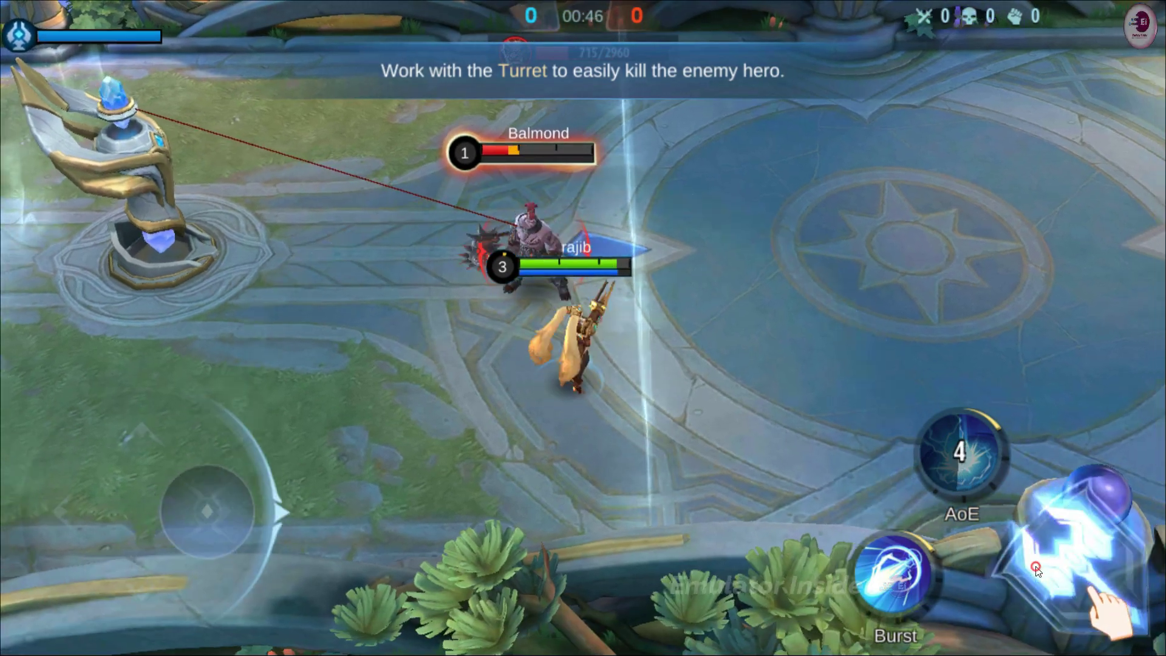
pyautogui.click(1036, 566)
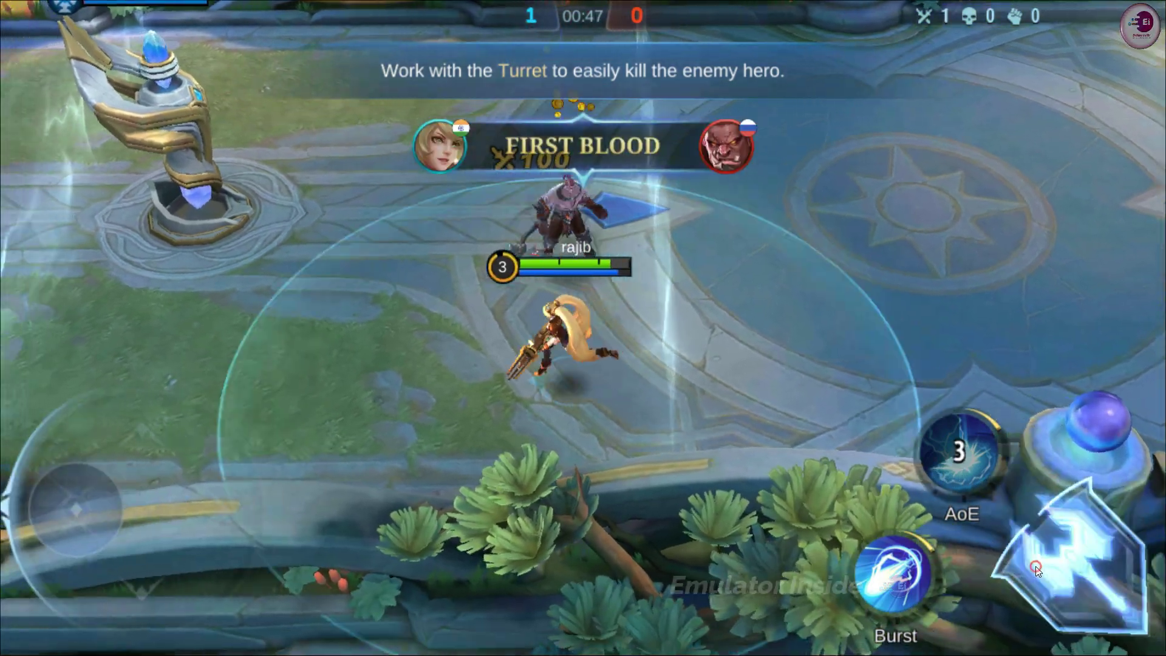